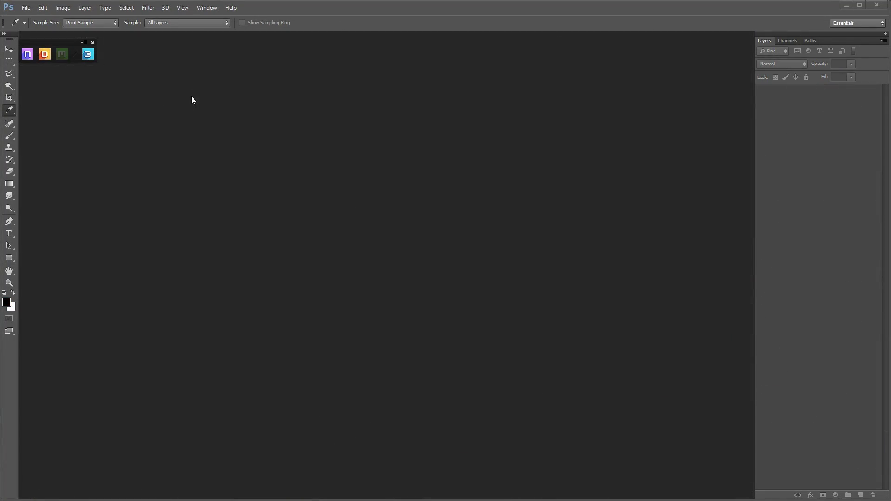
Open the 3DO viewer and examine the default cube from different angles, distances and lighting
click(93, 57)
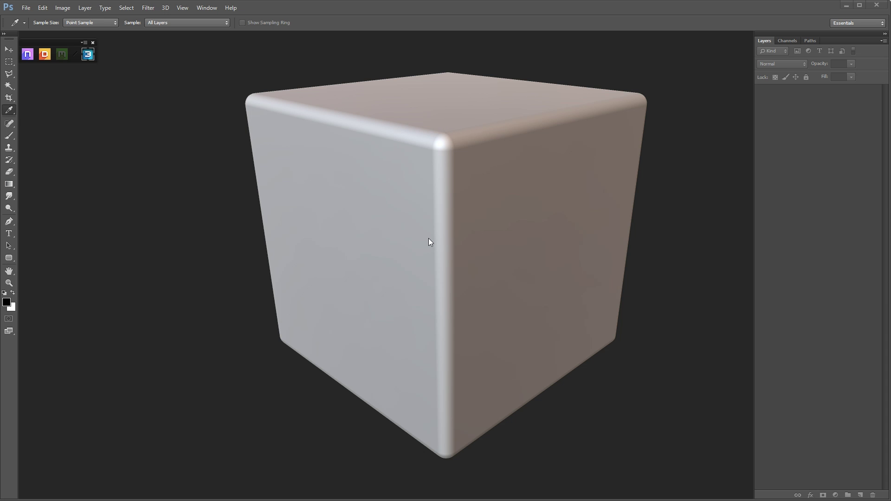
drag(428, 238, 408, 247)
right_drag(476, 260, 385, 216)
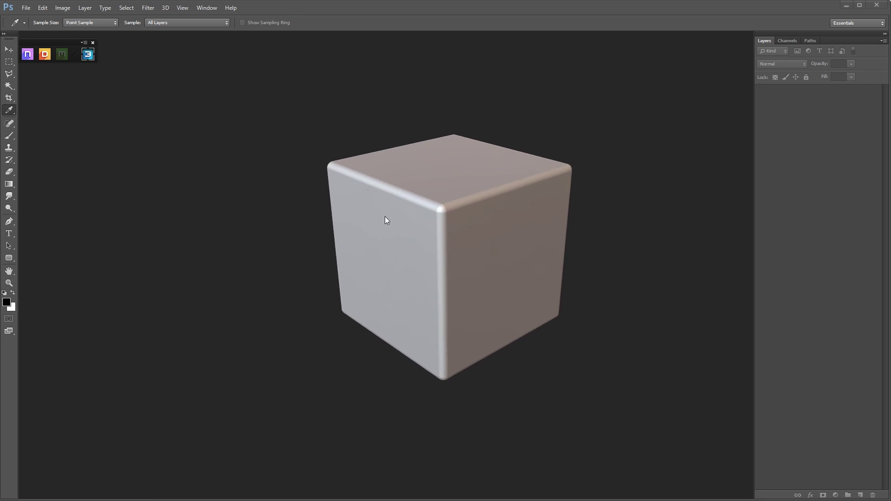
middle_drag(385, 216, 416, 256)
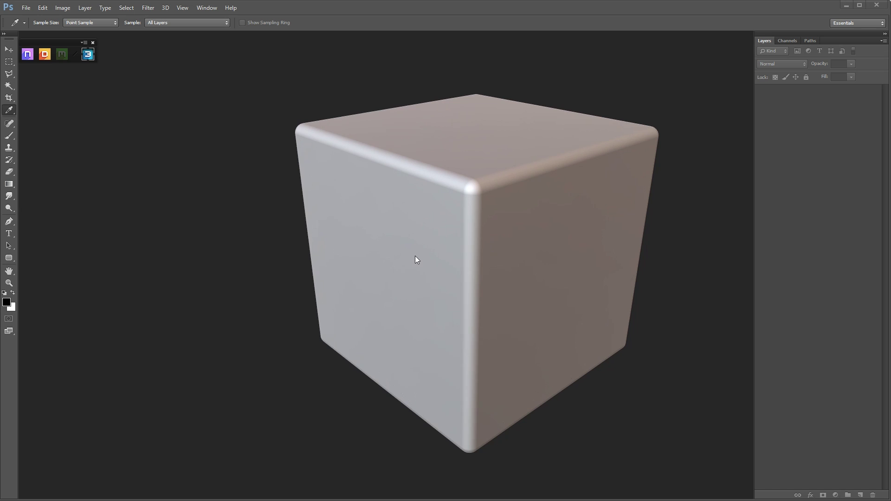
drag(641, 175, 563, 178)
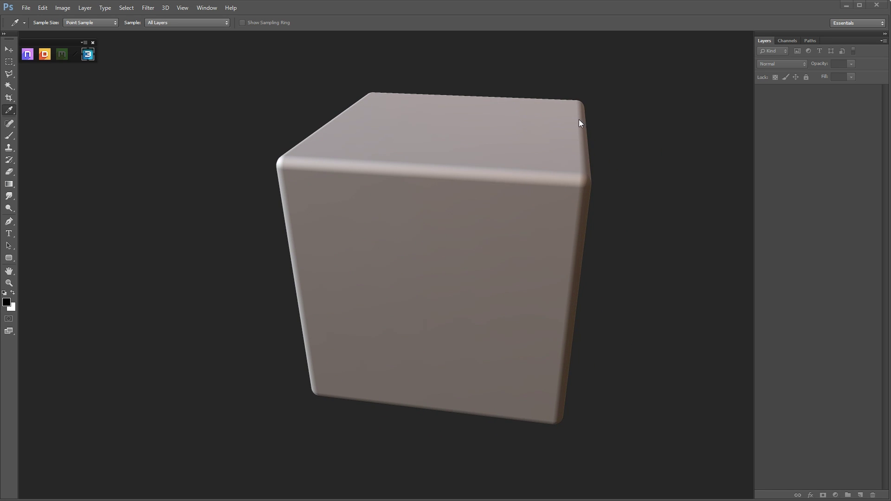
drag(579, 123, 430, 131)
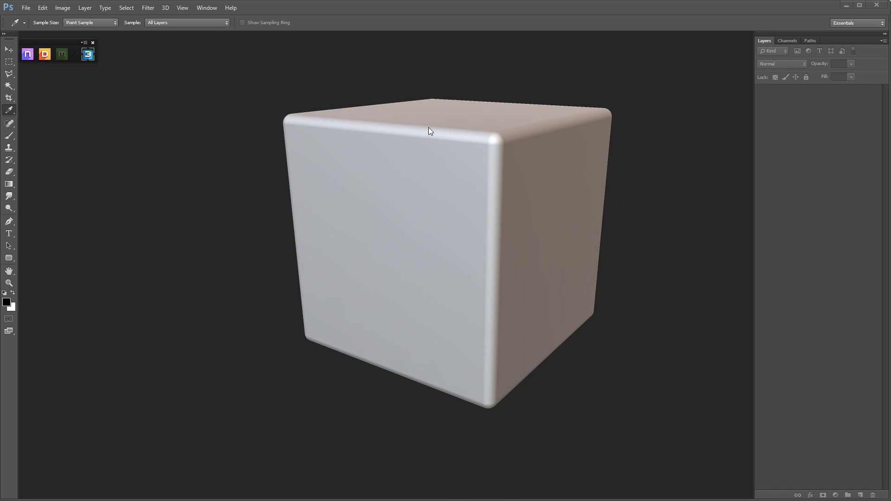
middle_drag(588, 172, 301, 161)
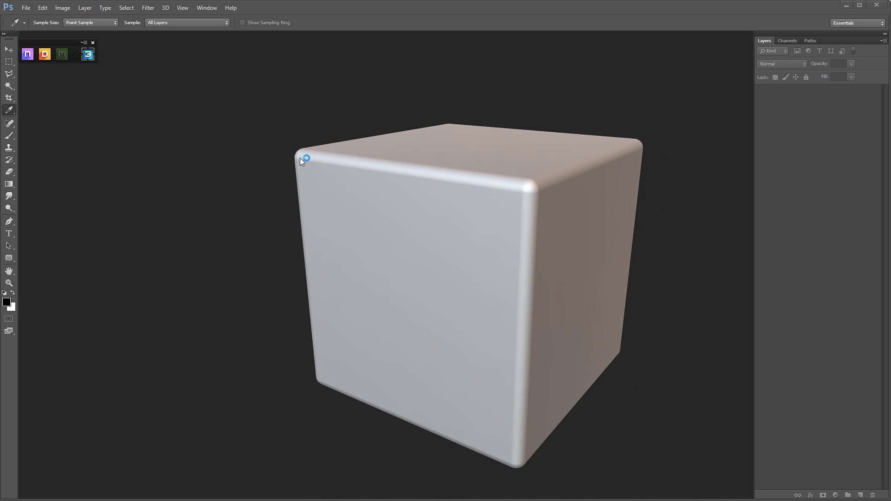
Show the 3D viewer's window frame together with its options toolbar
key(Tab)
key(Tab)
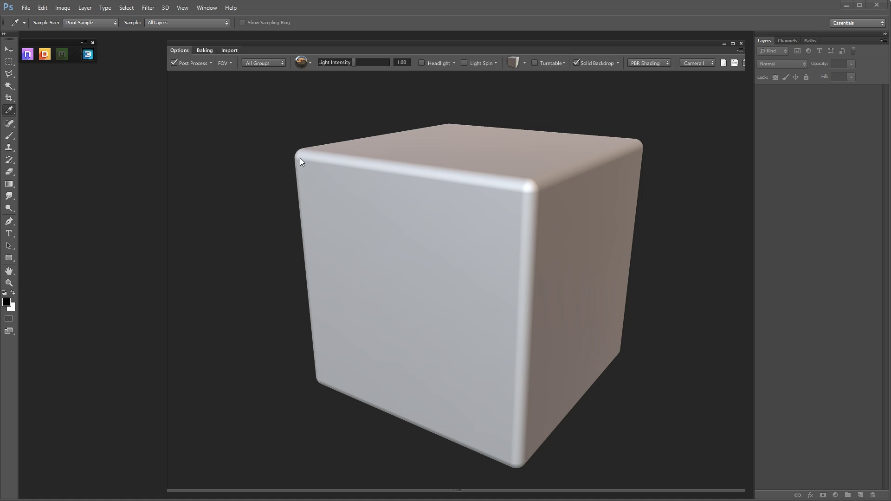
key(f)
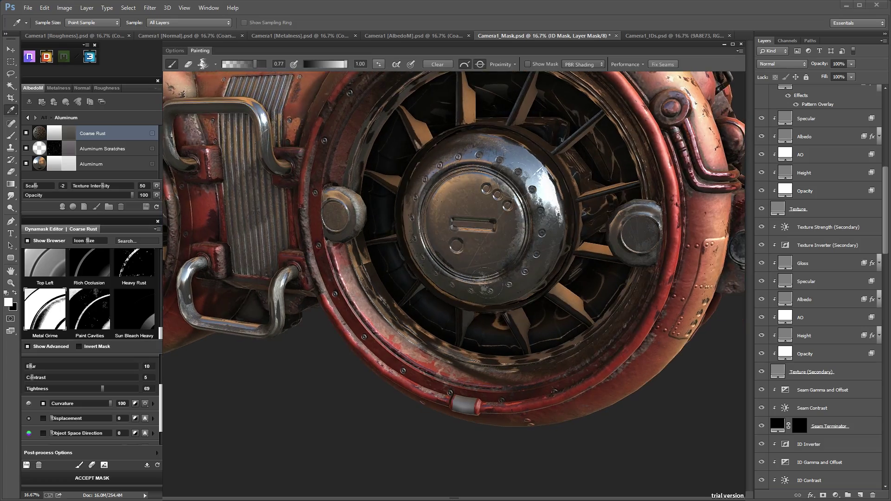
Display the Coarse Rust mask on the wheel and brush rust over the metal hub
key(m)
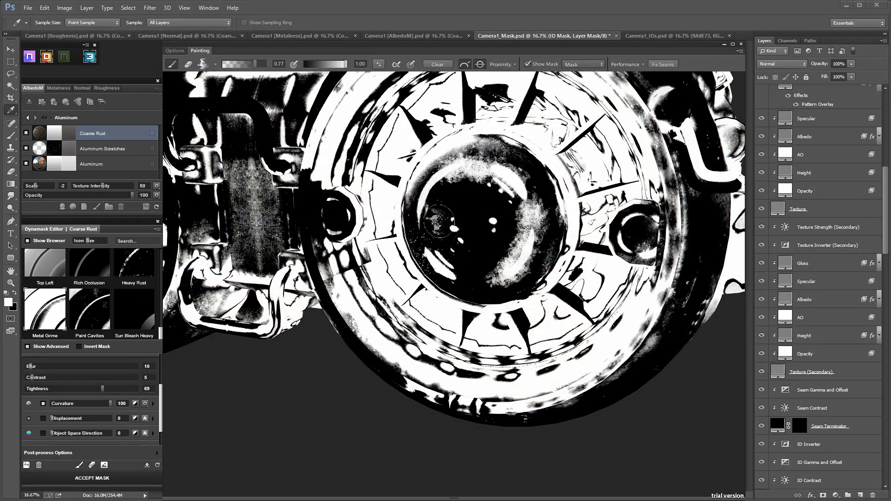
mouse_move(470, 188)
mouse_down()
mouse_move(439, 183)
mouse_move(464, 266)
mouse_move(438, 260)
mouse_up()
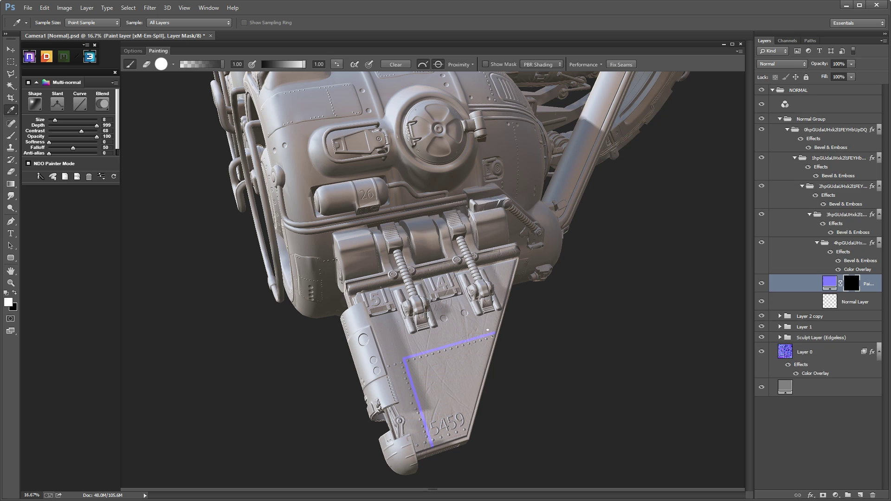
Reduce the Multi-normal size for the line painted on the lower armour plate
drag(54, 120, 51, 120)
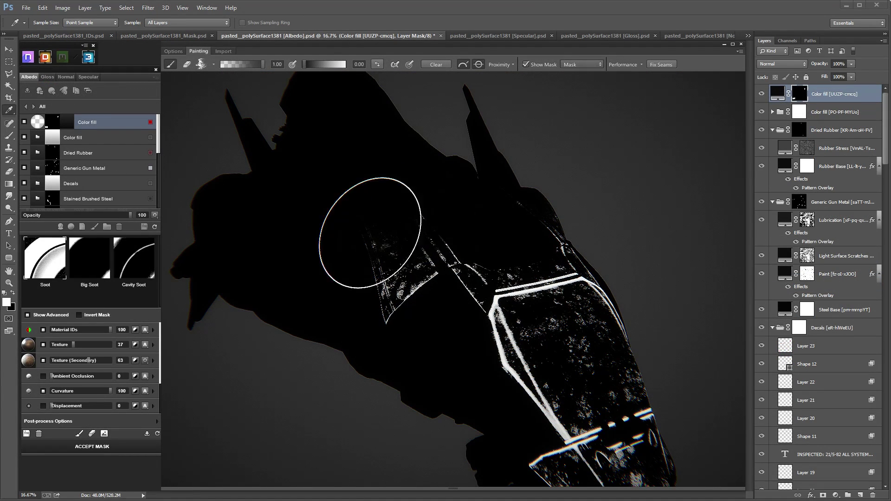
Paint out parts of the soot mask across the ship's upper hull and along its front edges
mouse_move(368, 229)
mouse_down()
mouse_move(378, 278)
mouse_move(513, 319)
mouse_move(533, 337)
mouse_move(525, 281)
mouse_move(544, 271)
mouse_up()
alt+drag(544, 272, 474, 298)
mouse_move(290, 325)
mouse_down()
mouse_move(332, 250)
mouse_move(324, 291)
mouse_move(385, 330)
mouse_up()
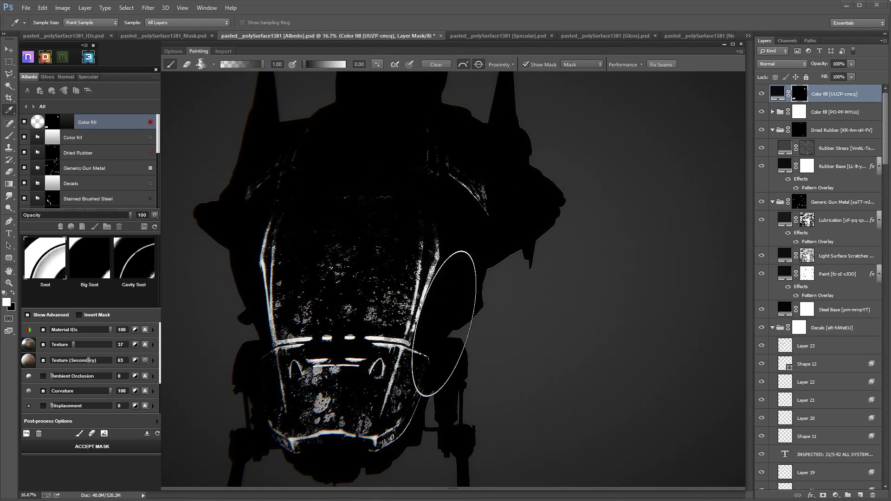
mouse_move(477, 209)
right_down()
mouse_move(467, 292)
mouse_move(444, 302)
right_up()
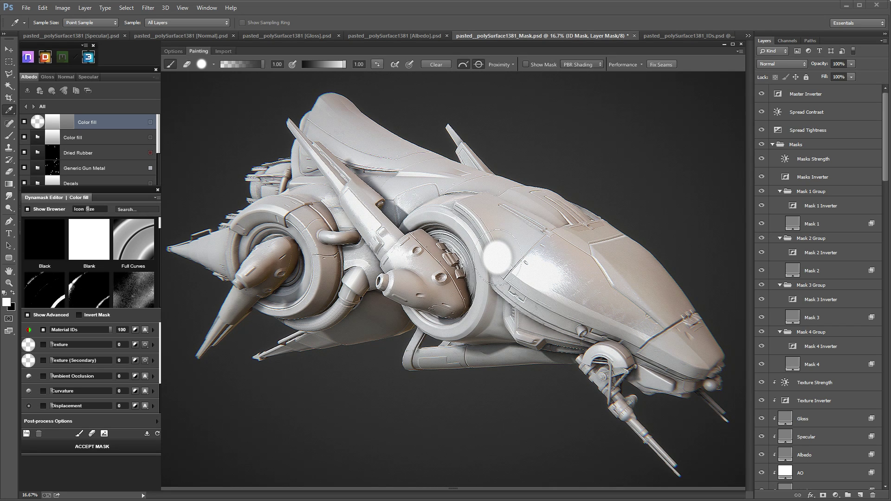
Replace the round painting brush with a textured brush tip from the Brush Tip Shapes category
mouse_move(497, 257)
right_down()
mouse_move(513, 257)
mouse_move(499, 257)
right_up()
click(213, 64)
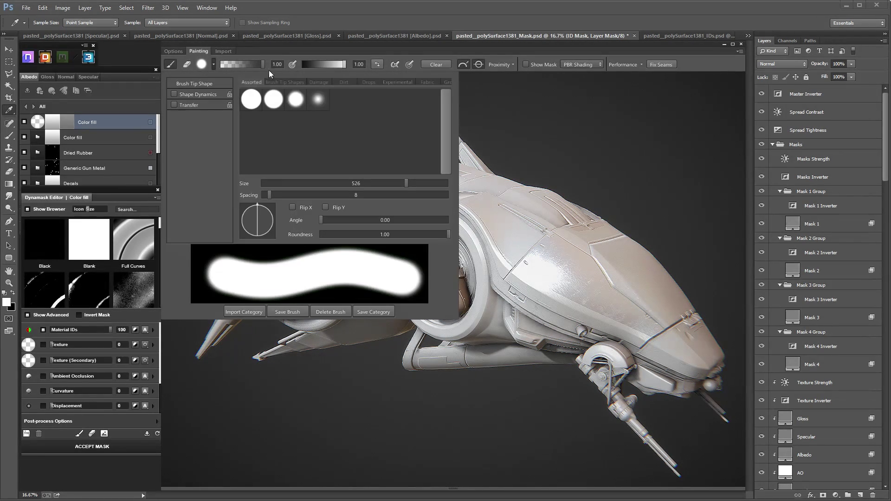
click(284, 82)
click(405, 103)
click(214, 63)
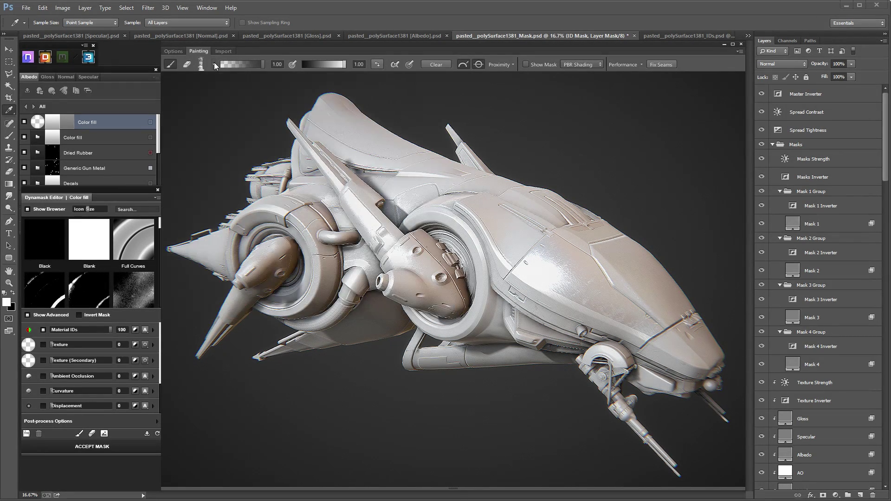
Try the textured brush on the ship's hull, adjust its grayscale value and swap between white and black
mouse_move(514, 262)
mouse_down()
mouse_move(517, 241)
mouse_move(529, 257)
mouse_move(522, 265)
mouse_move(520, 251)
mouse_move(511, 260)
mouse_move(527, 239)
mouse_move(515, 253)
mouse_up()
mouse_move(338, 62)
mouse_down()
mouse_move(297, 60)
mouse_move(341, 67)
mouse_up()
key(x)
key(x)
key(x)
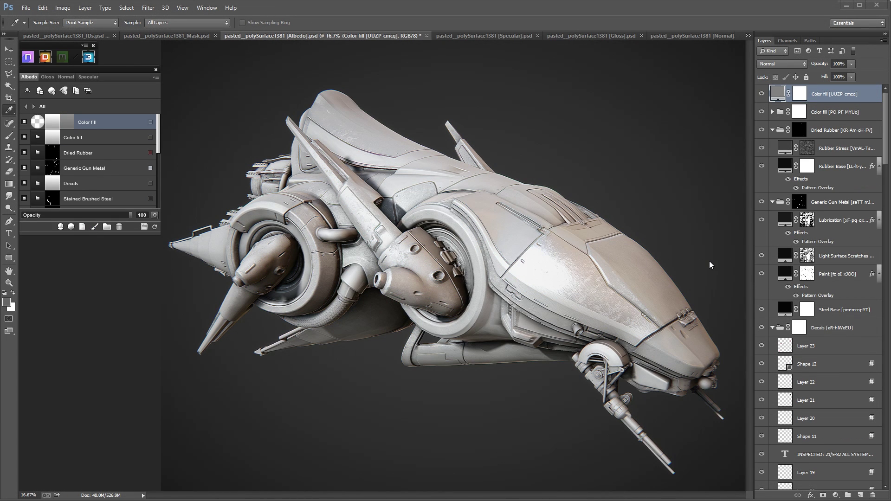
Limit the Color fill layer's mask to the front hull's material ID and open the mask for full shaded painting
key(c)
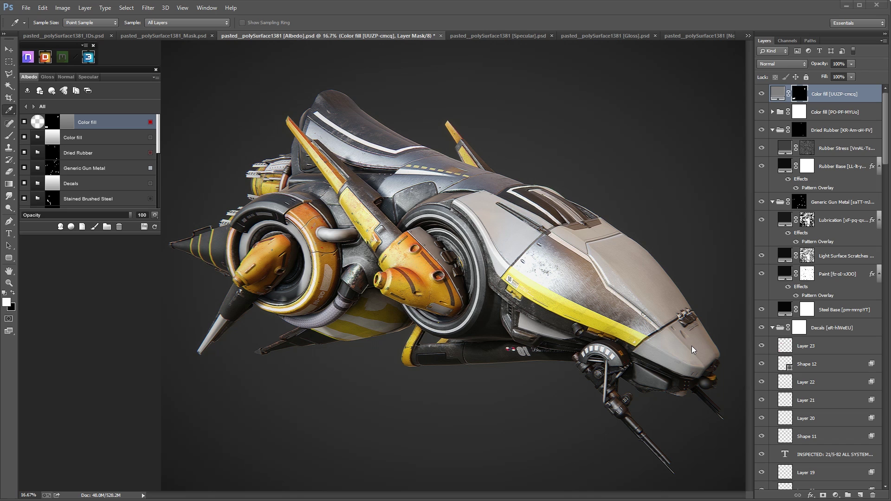
click(50, 125)
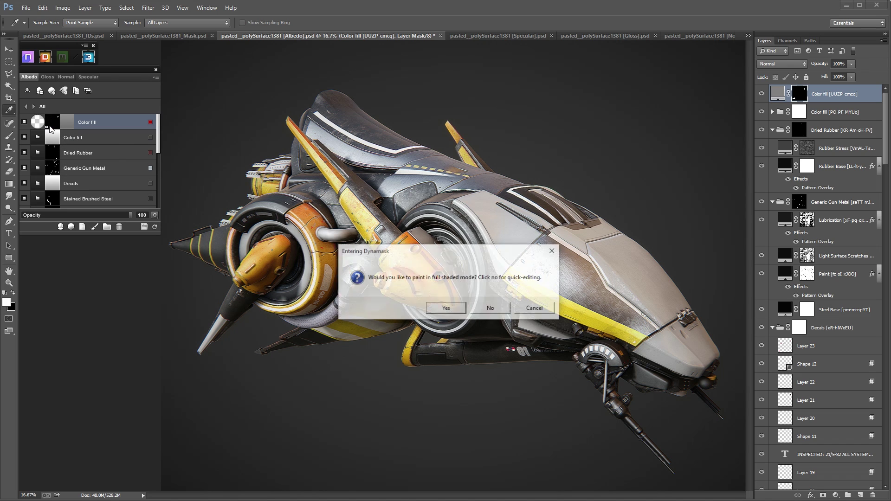
click(456, 312)
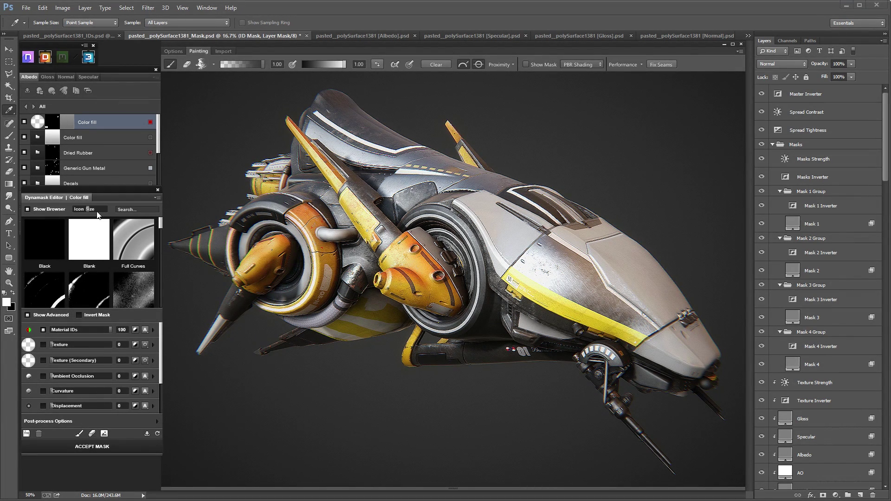
Search the mask presets for "soot" and apply the Soot preset to the Color fill mask
click(155, 208)
text(soot)
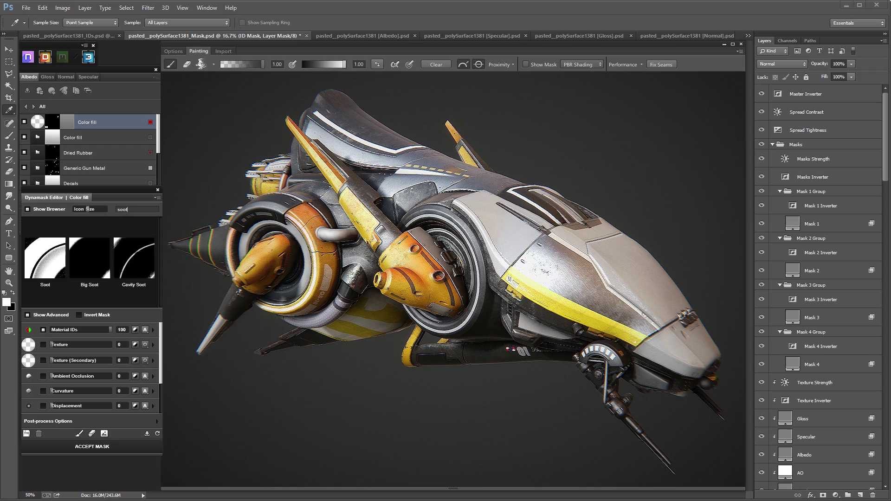
click(49, 257)
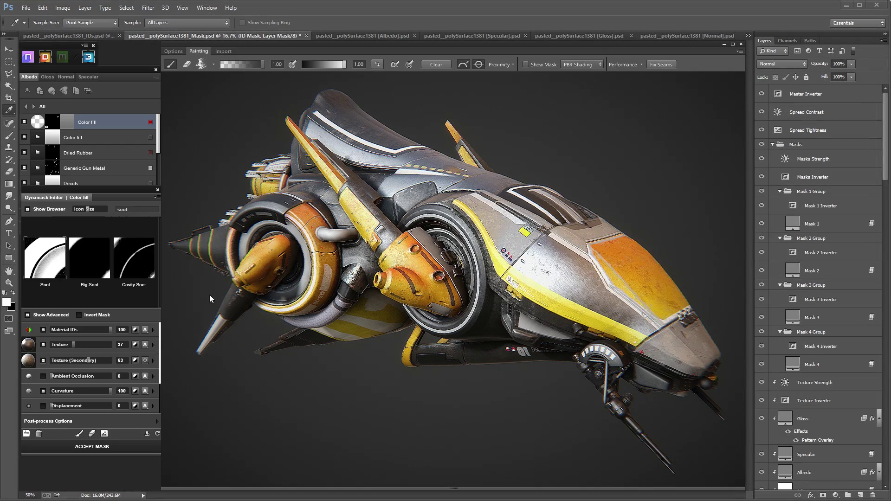
Darken the Color fill layer by setting its colour's brightness to 10%
drag(383, 380, 303, 347)
double_click(66, 125)
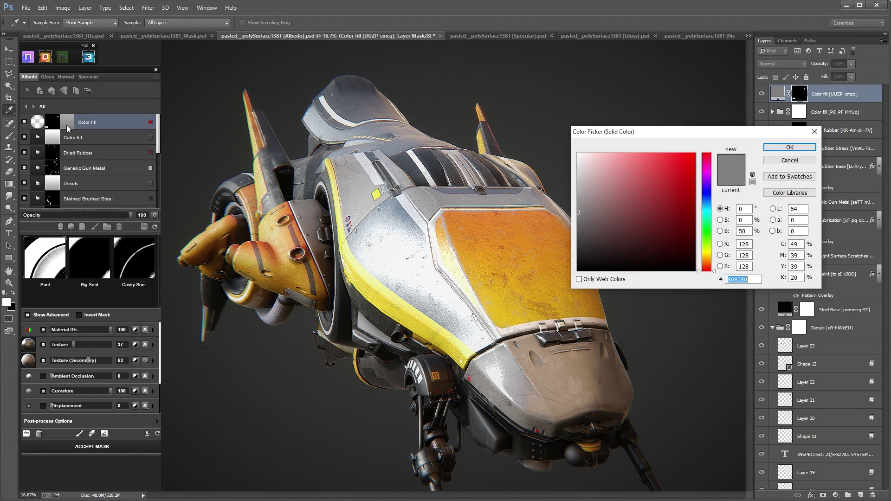
drag(745, 232, 715, 232)
text(10)
key(Return)
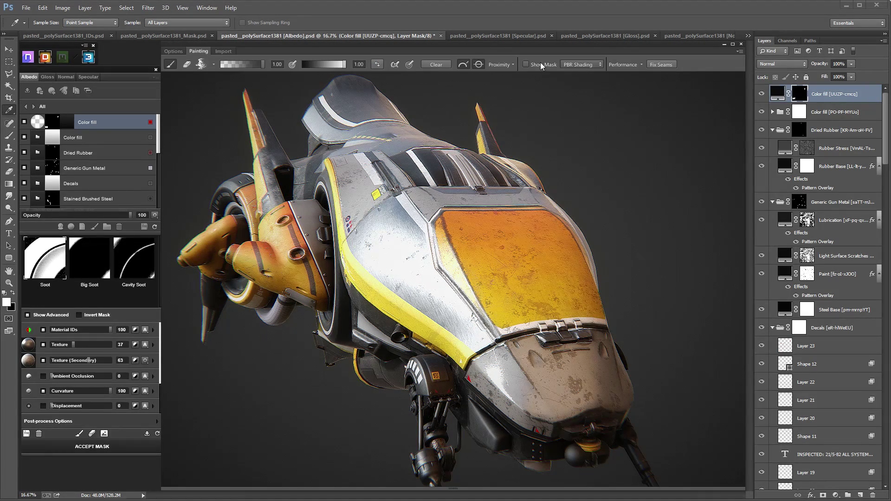
Display only the soot mask on the ship, keeping the paint brush active after trying the eraser
click(526, 66)
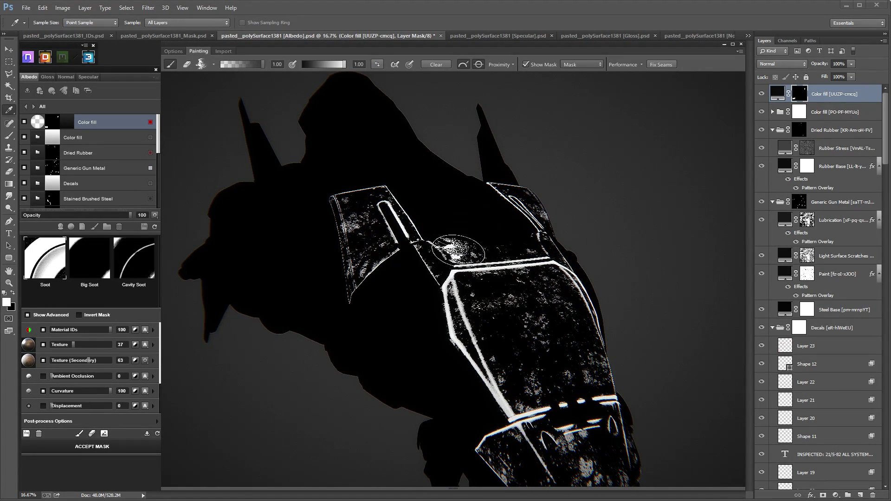
click(186, 66)
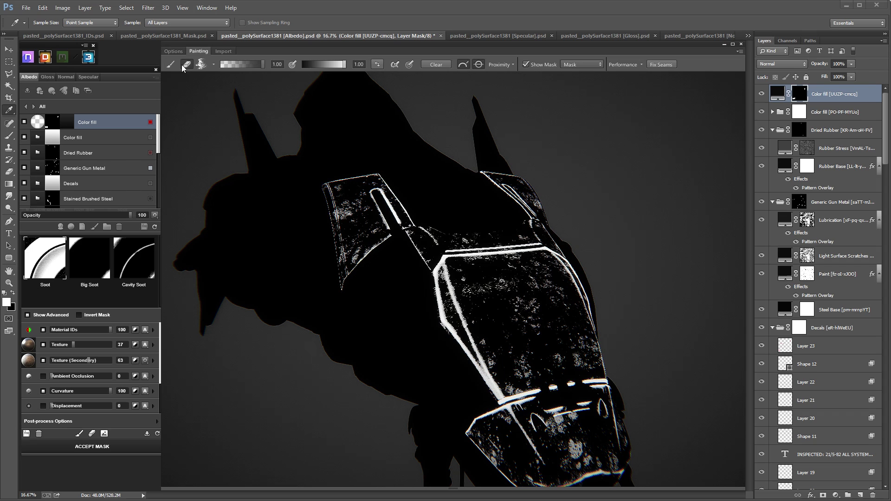
click(173, 65)
Switch the brush to black, enlarge it and paint out soot across the upper hull and front panel edges
mouse_move(367, 186)
alt+mouse_down()
mouse_move(386, 207)
mouse_move(375, 224)
mouse_move(378, 190)
mouse_move(410, 195)
mouse_move(369, 227)
mouse_move(390, 269)
mouse_move(523, 378)
mouse_move(569, 295)
mouse_move(534, 337)
alt+mouse_up()
key(x)
key(bracketright)
key(bracketright)
key(bracketright)
key(bracketright)
key(bracketright)
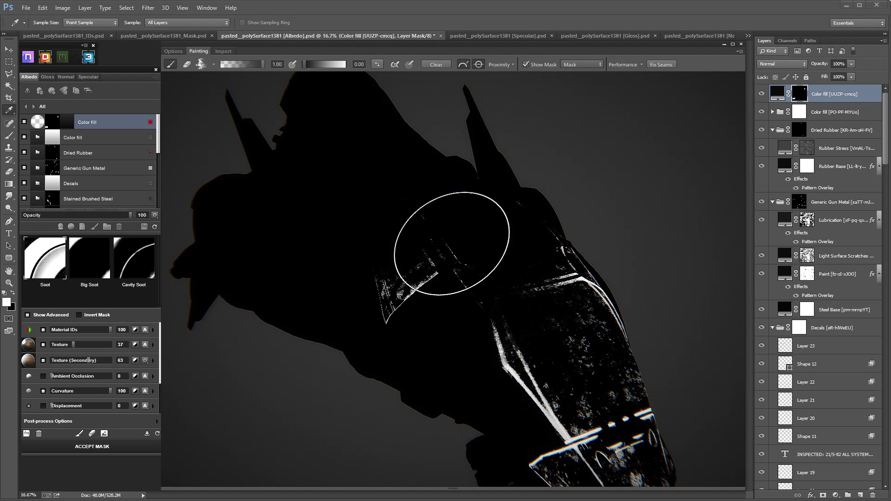
mouse_move(550, 288)
alt+mouse_down()
mouse_move(333, 291)
mouse_move(332, 250)
alt+mouse_up()
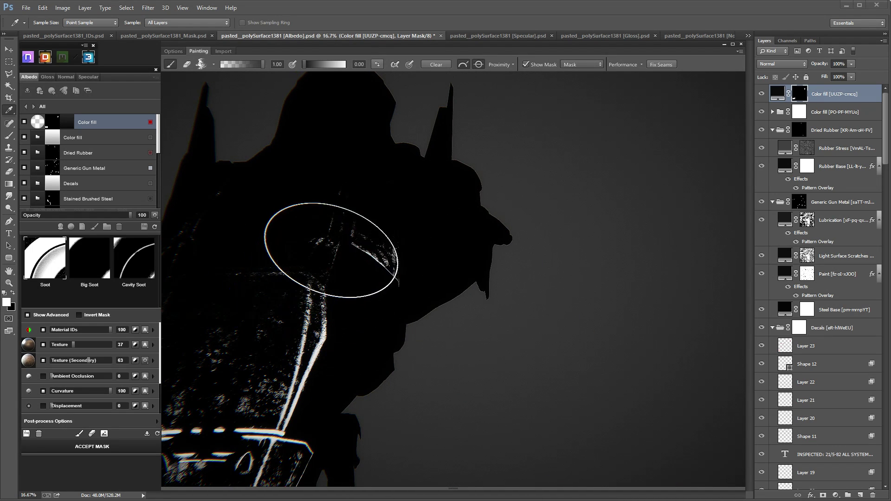
mouse_move(308, 288)
alt+mouse_down()
mouse_move(348, 318)
mouse_move(344, 344)
alt+mouse_up()
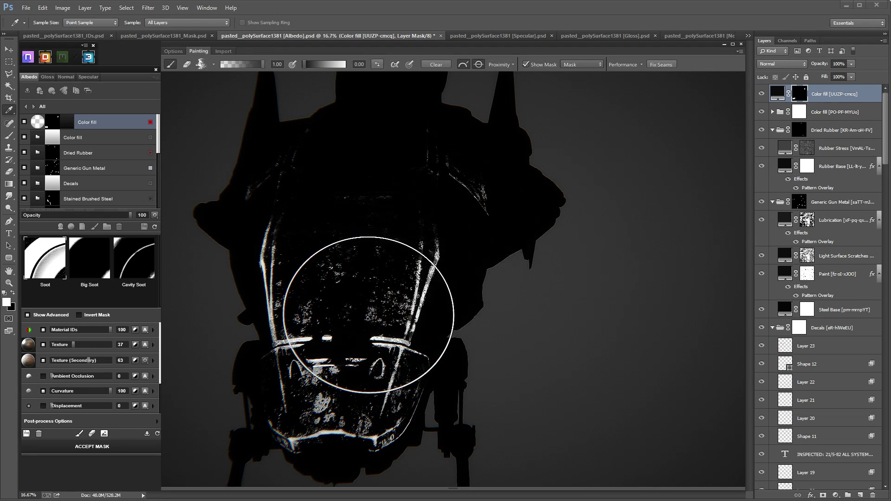
mouse_move(369, 315)
alt+mouse_down()
mouse_move(458, 294)
mouse_move(388, 328)
mouse_move(438, 299)
alt+mouse_up()
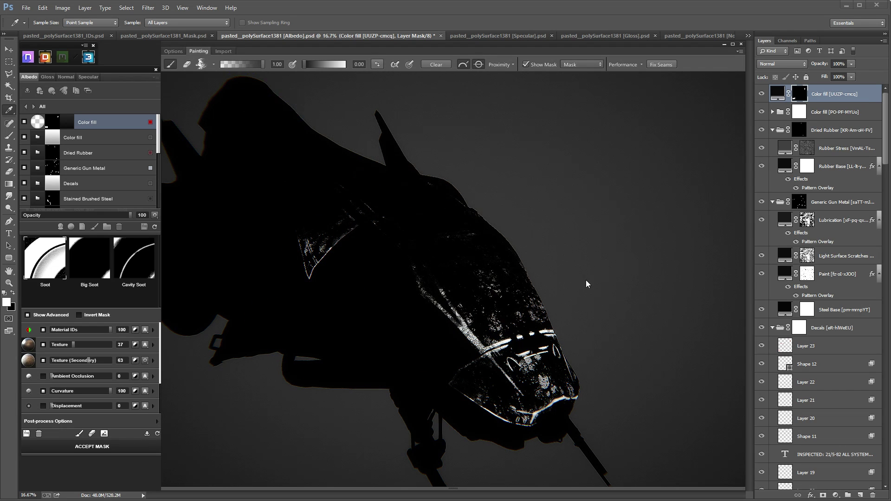
Erase along the side of the hull, reactivate the brush and return the ship to PBR shading
alt+drag(586, 284, 505, 289)
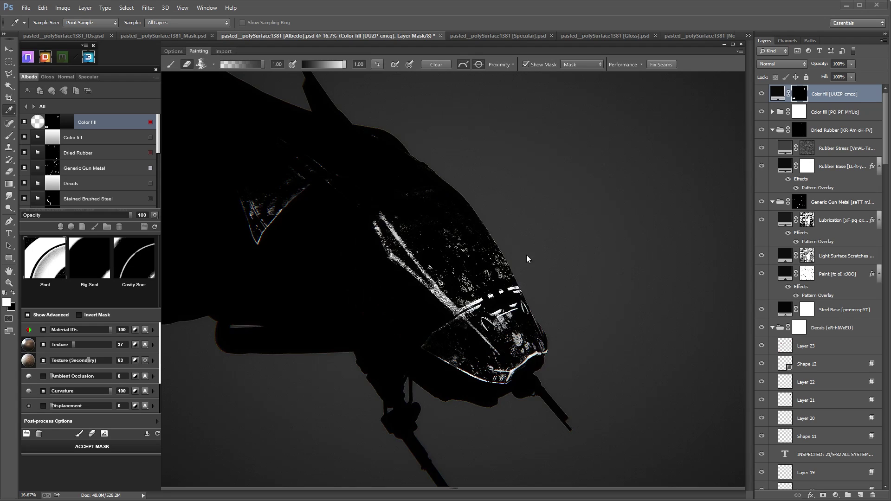
alt+drag(527, 258, 378, 308)
mouse_move(322, 304)
mouse_down()
mouse_move(324, 318)
mouse_move(342, 301)
mouse_move(392, 289)
mouse_up()
key(b)
click(526, 65)
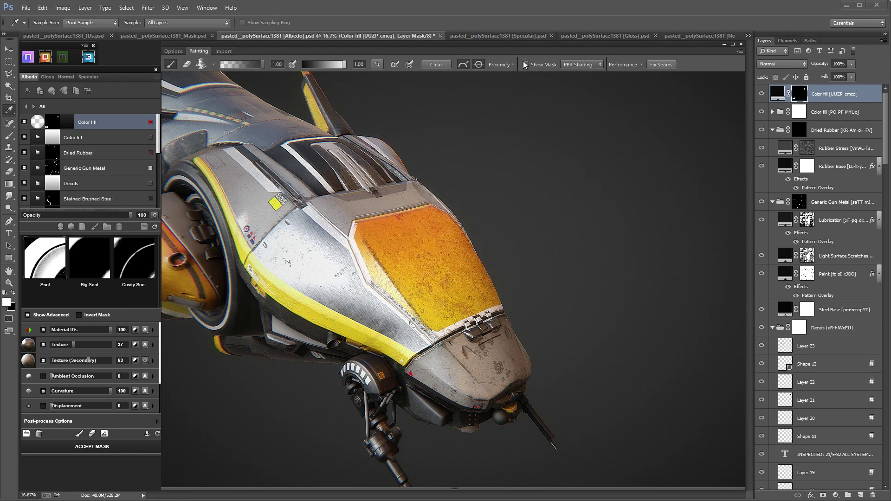
Choose a dripping brush tip from the Leakage category and paint a leak above the latch on the orange front panel
click(214, 65)
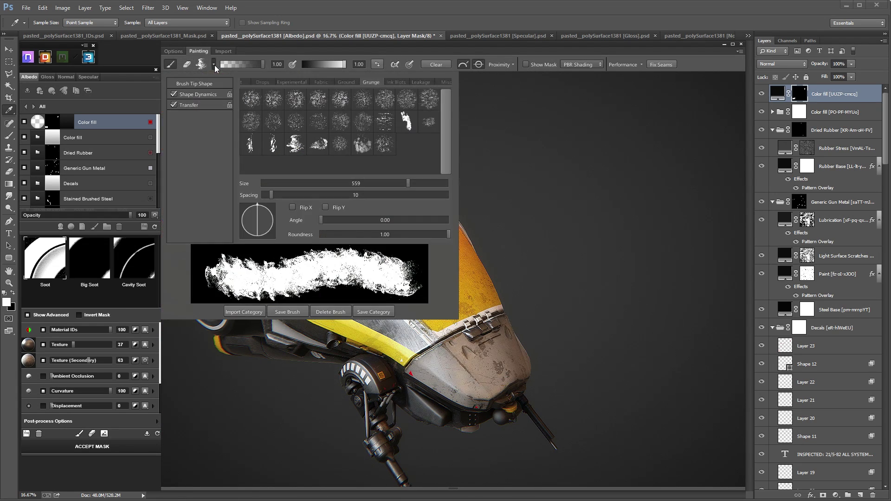
click(421, 83)
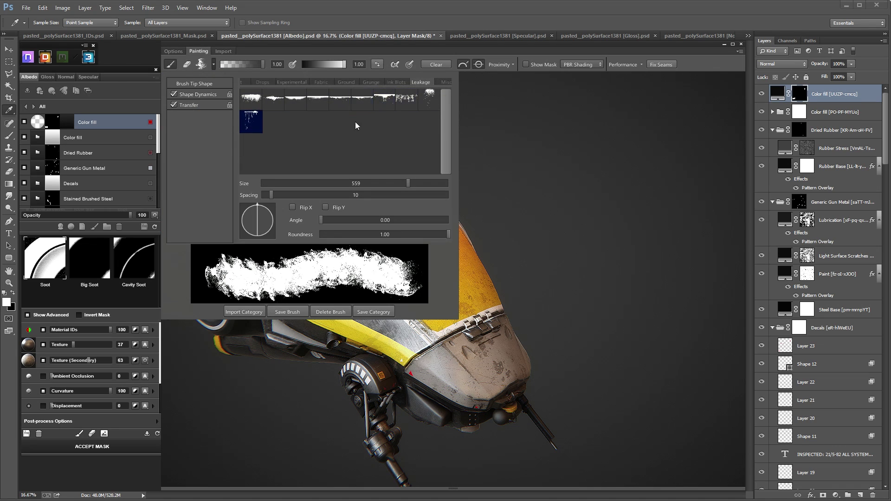
click(382, 103)
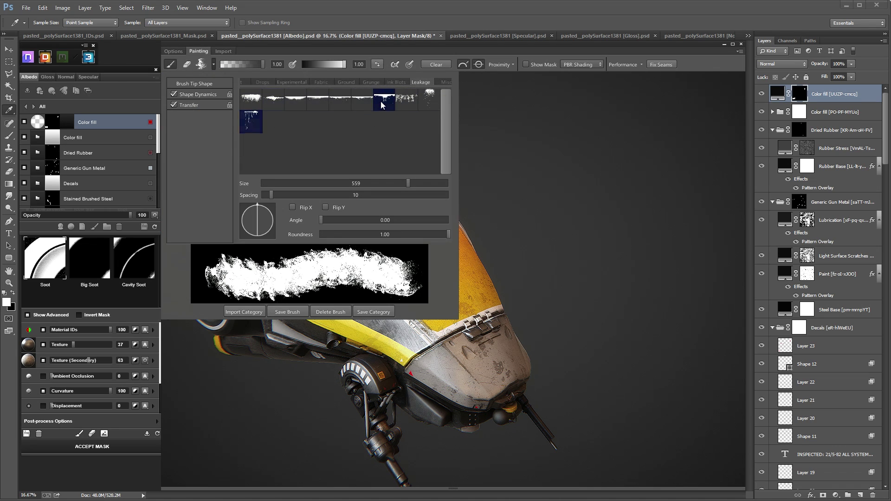
click(213, 64)
mouse_move(486, 161)
alt+mouse_down()
mouse_move(436, 183)
mouse_move(398, 186)
mouse_move(409, 115)
alt+mouse_up()
mouse_move(409, 119)
middle_down()
mouse_move(374, 234)
mouse_move(378, 267)
mouse_move(358, 254)
mouse_move(380, 284)
middle_up()
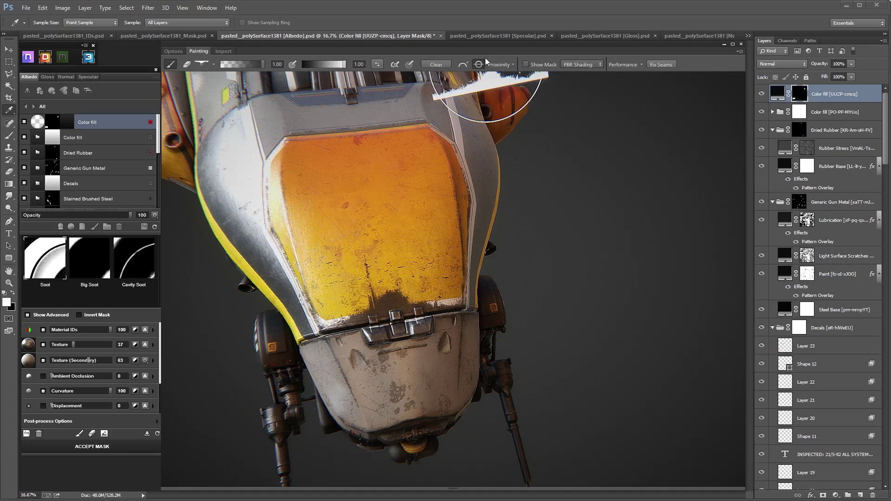
Turn on brush alignment to the model's surface and examine the brush footprint over the orange front panel
click(464, 65)
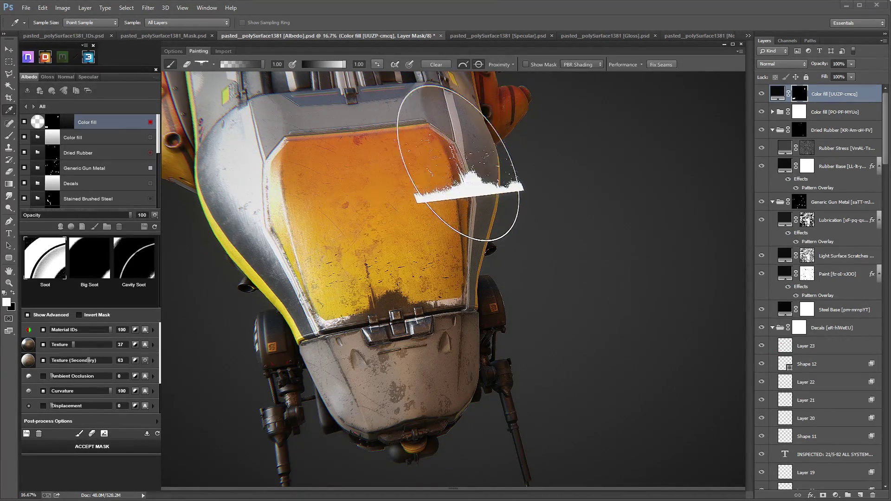
mouse_move(458, 164)
alt+mouse_down()
mouse_move(411, 111)
mouse_move(403, 209)
mouse_move(429, 295)
mouse_move(413, 259)
alt+mouse_up()
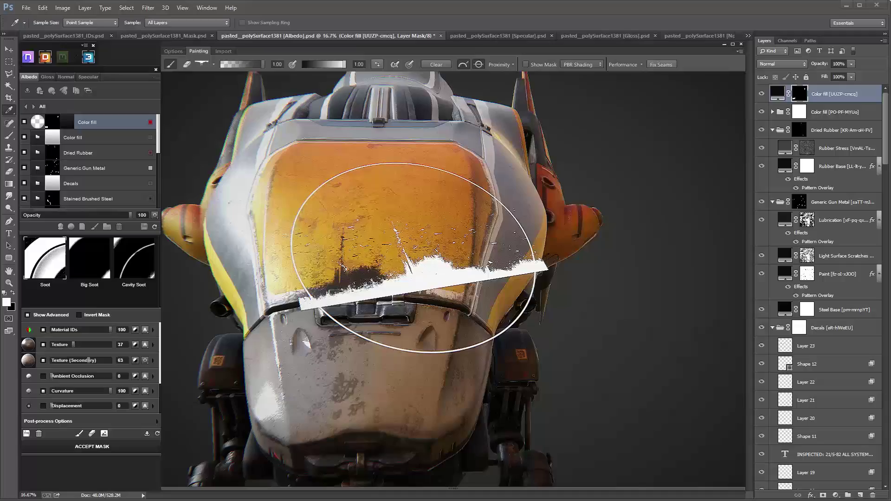
mouse_move(414, 258)
middle_down()
mouse_move(438, 283)
mouse_move(457, 251)
mouse_move(501, 229)
middle_up()
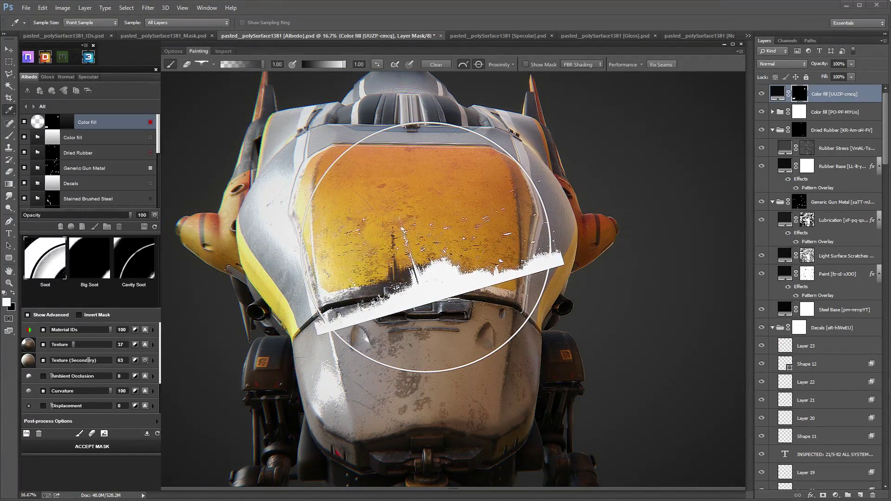
Choose a splattered drip tip from the Leakage category and paint stains along the orange panel's lower edge
click(214, 65)
double_click(406, 93)
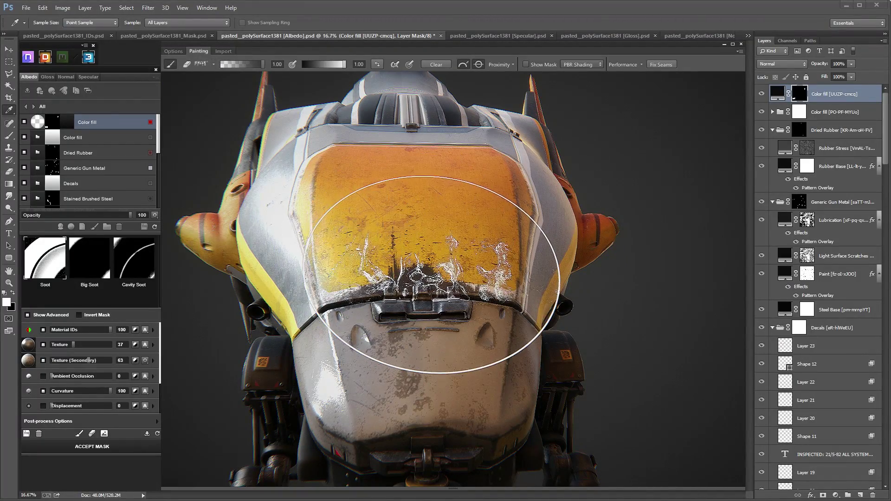
alt+drag(381, 225, 488, 99)
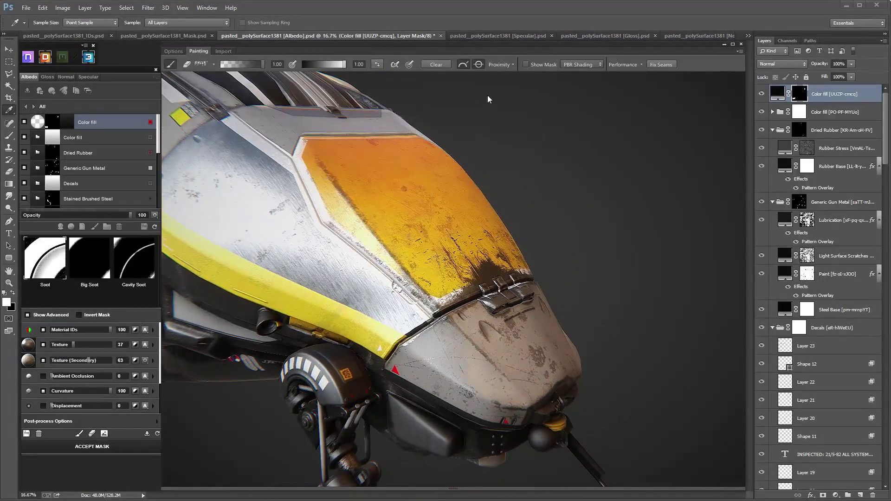
Display only the soot mask on the ship and choose a thin horizontal drip tip from the Leakage category
click(526, 65)
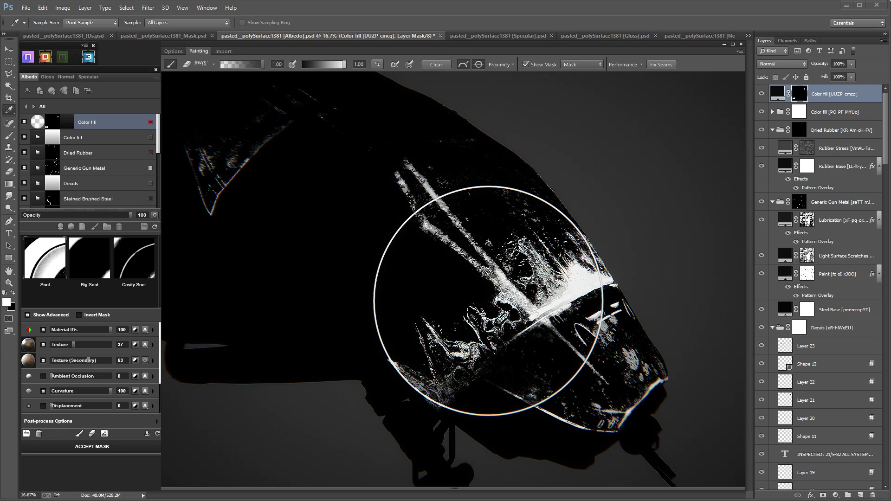
alt+drag(510, 314, 565, 249)
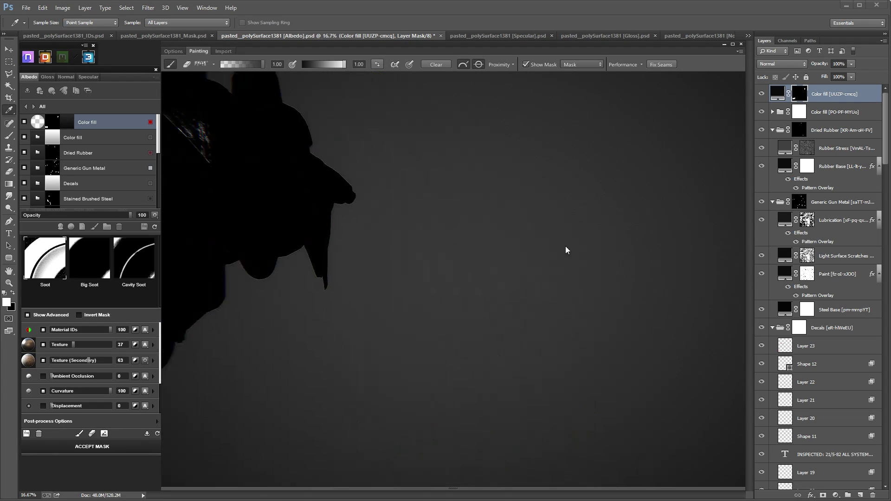
alt+middle_drag(273, 240, 517, 270)
click(213, 65)
click(365, 103)
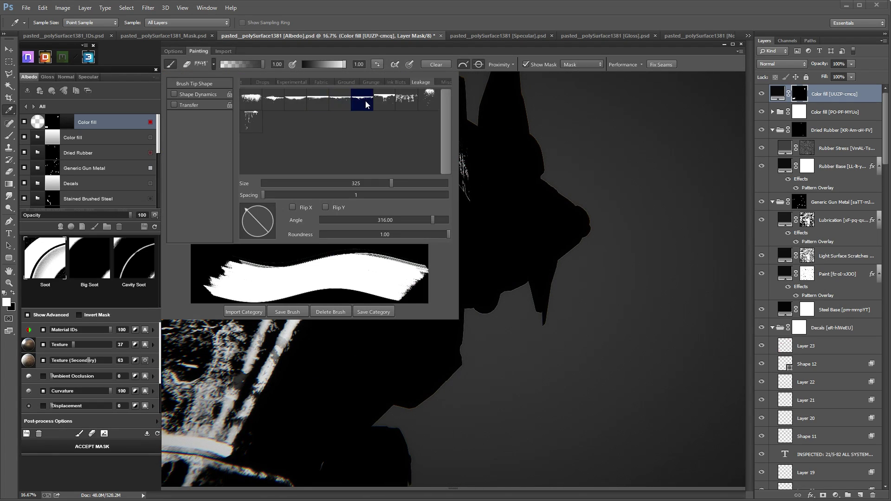
Paint leakage along the seam behind the nose, reduce the brush size and return the ship to PBR shading
mouse_move(487, 241)
alt+mouse_down()
mouse_move(658, 292)
mouse_move(537, 248)
mouse_move(507, 258)
alt+mouse_up()
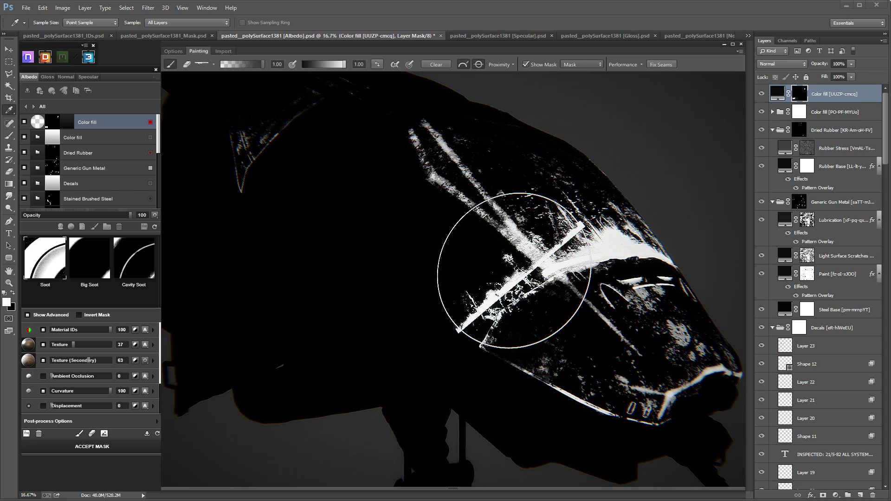
key(bracketleft)
key(bracketleft)
key(bracketleft)
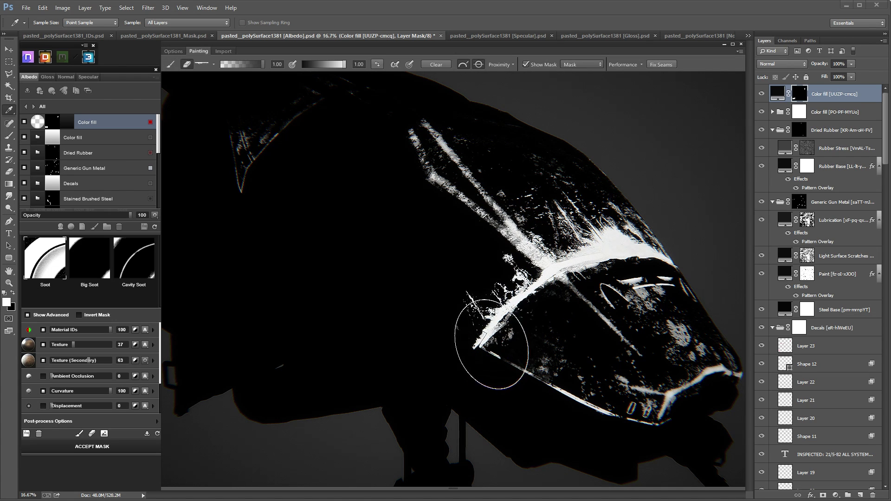
mouse_move(606, 292)
alt+mouse_down()
mouse_move(583, 325)
mouse_move(595, 304)
alt+mouse_up()
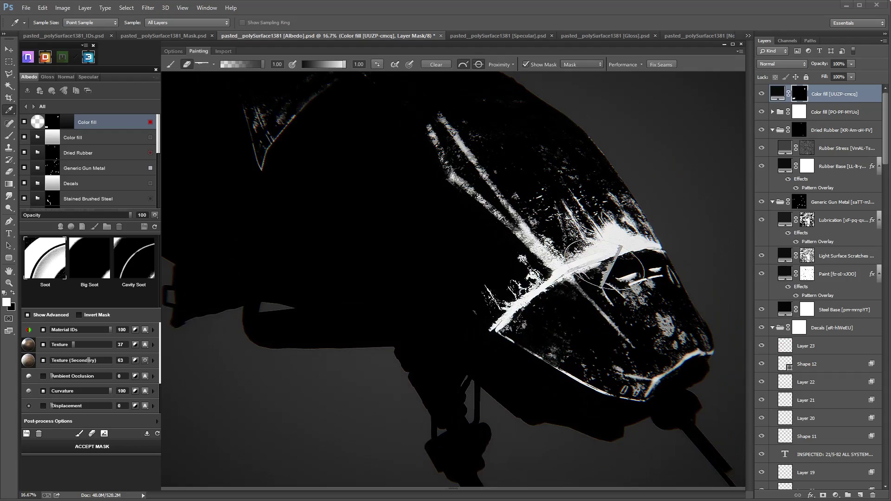
click(526, 65)
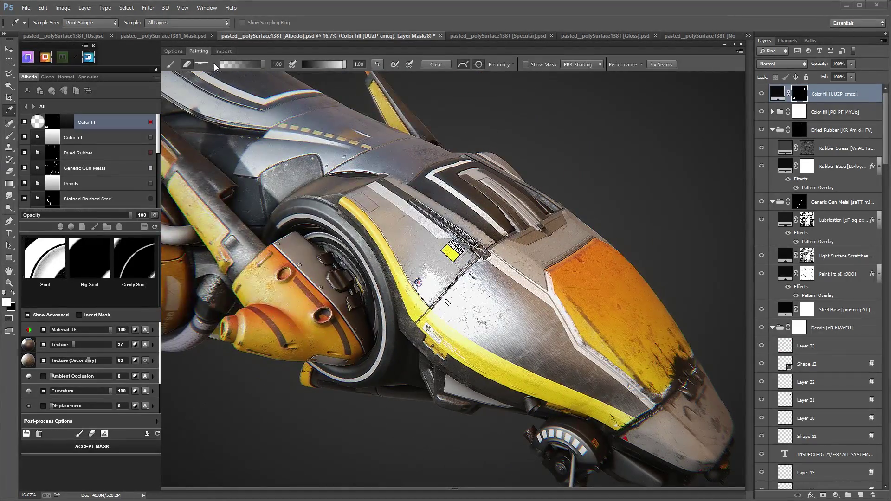
Reactivate the brush with a dripping Leakage tip, enlarge it and paint a leak along the side panel seam ahead of the wheel
click(214, 64)
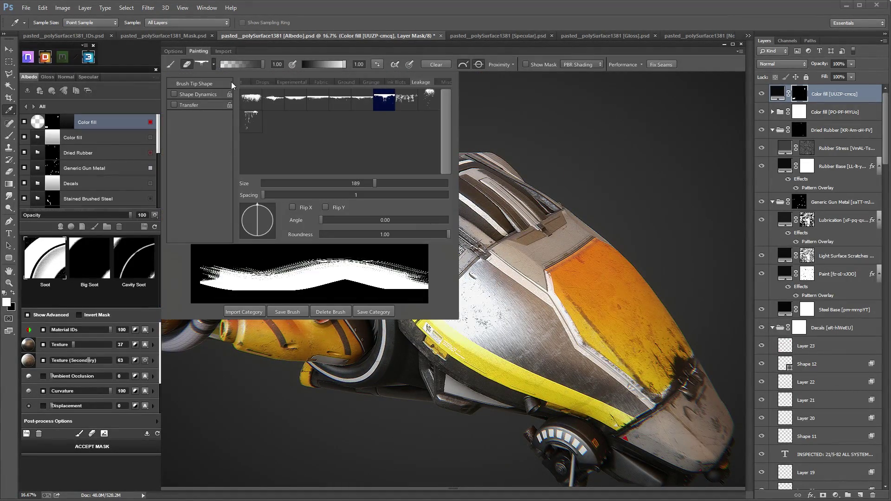
click(171, 64)
scroll(453, 280, up, 2)
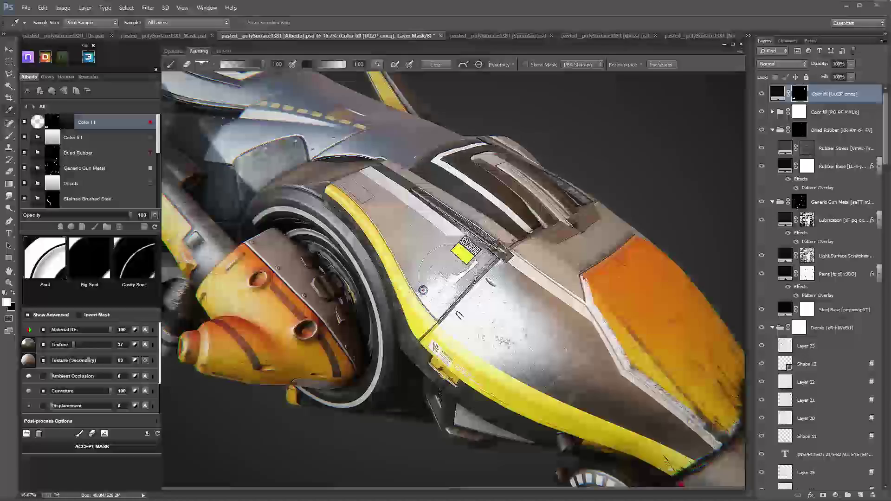
key(bracketright)
key(bracketright)
key(bracketright)
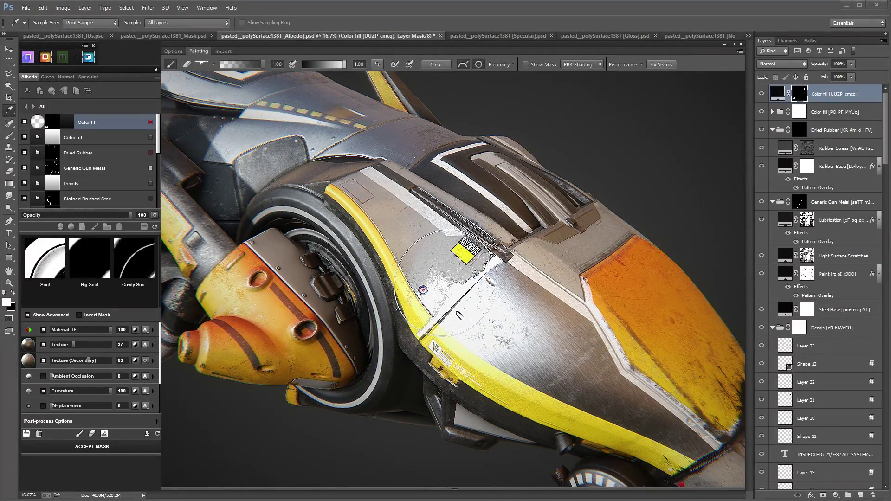
click(445, 282)
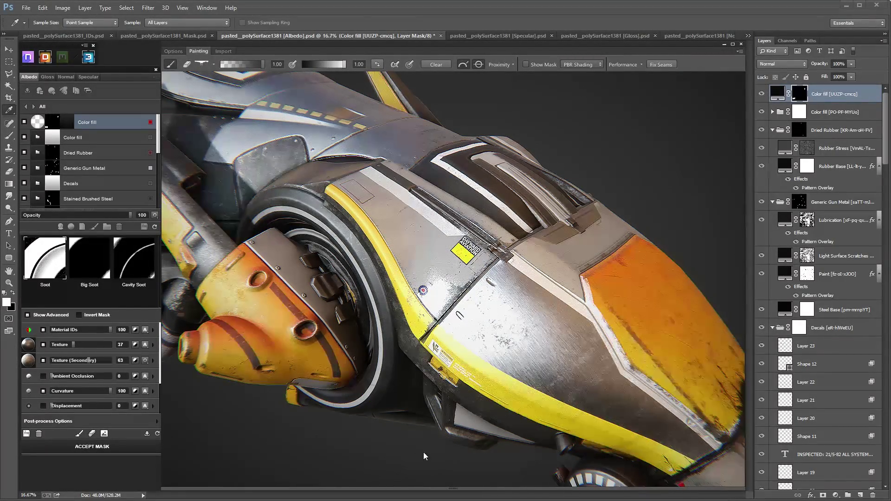
Show the entire ship without the painting toolbar and accept the soot mask
mouse_move(471, 392)
alt+mouse_down()
mouse_move(527, 351)
mouse_move(398, 249)
mouse_move(457, 237)
alt+mouse_up()
scroll(527, 351, down, 3)
key(Tab)
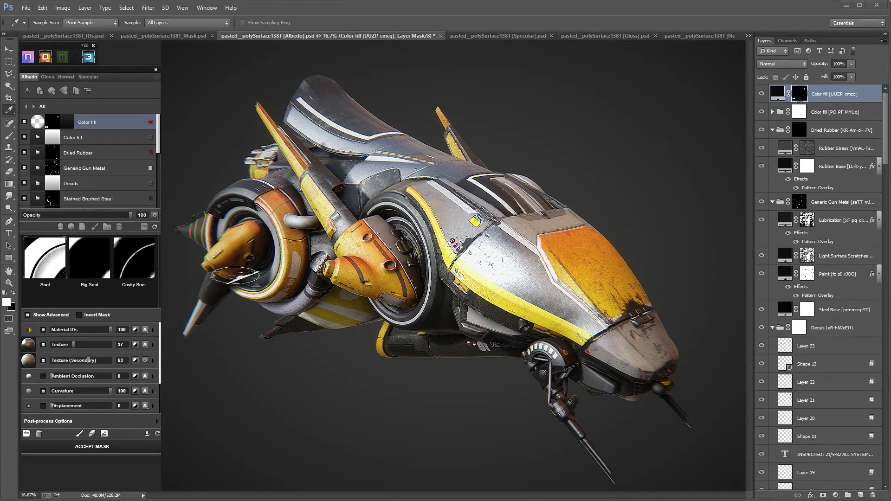
click(119, 445)
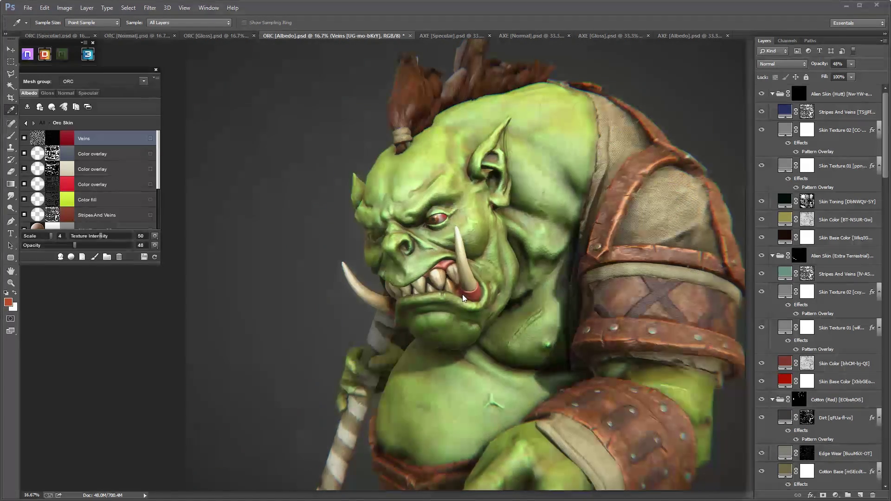
Add a paint layer above Veins in the Orc Skin group and enlarge the brush for the orc's face
click(97, 258)
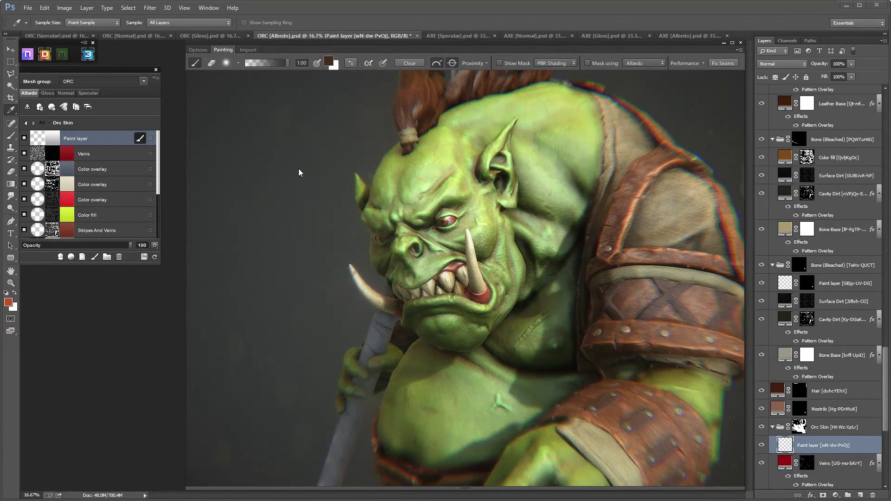
middle_drag(469, 214, 456, 232)
scroll(454, 239, up, 2)
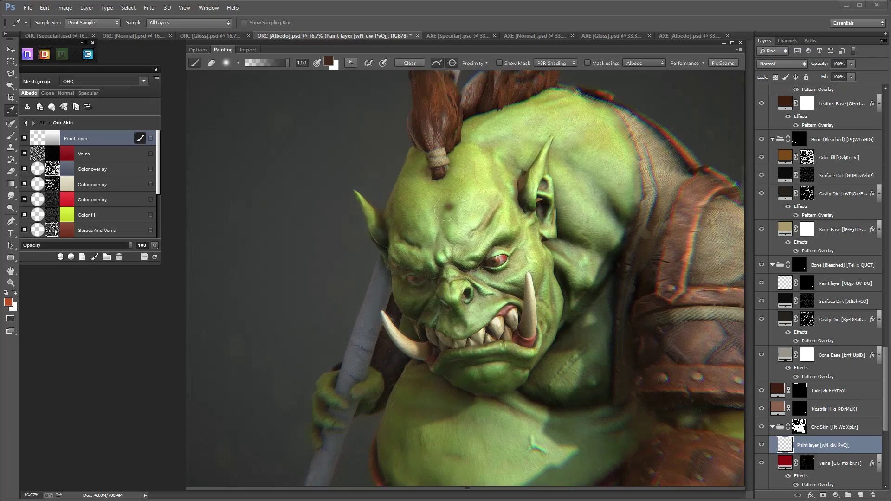
key(bracketright)
key(bracketright)
key(bracketright)
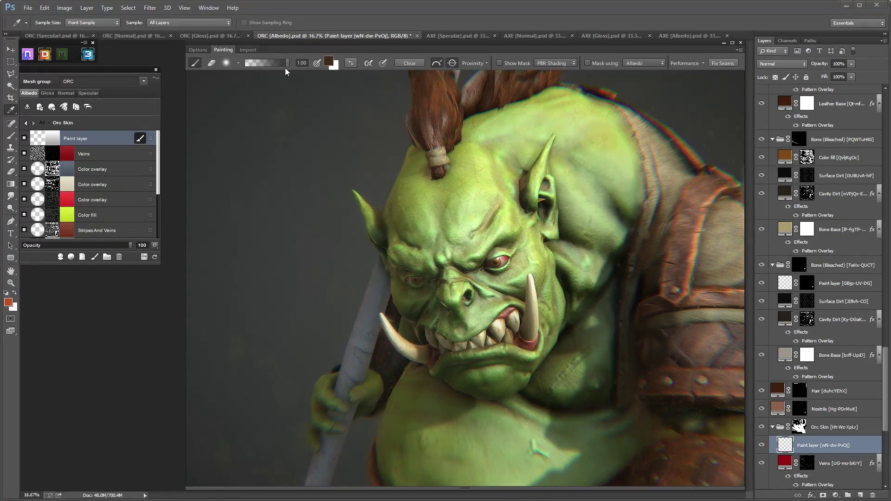
Browse the brush tip categories and choose a fine speckled tip from Organic
click(237, 60)
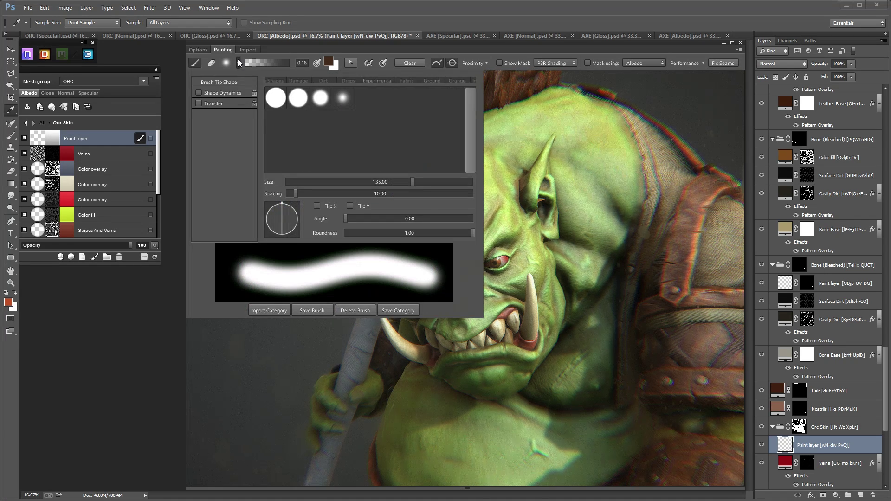
drag(443, 80, 302, 81)
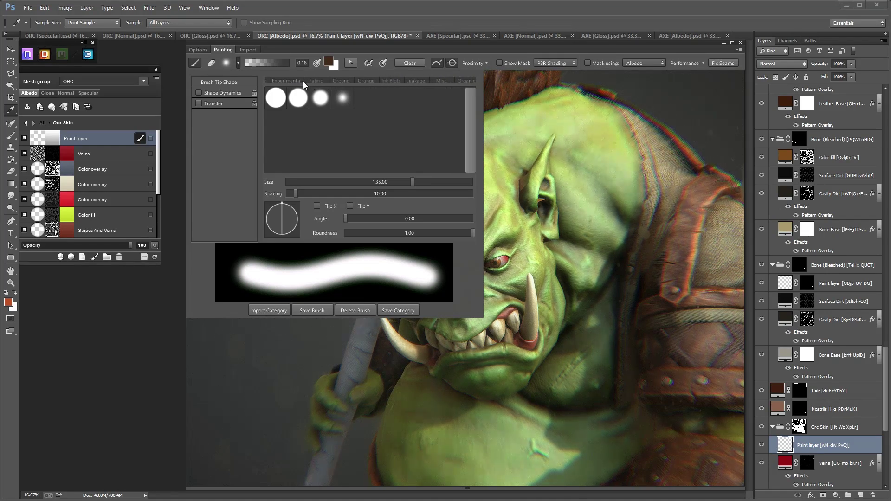
click(459, 80)
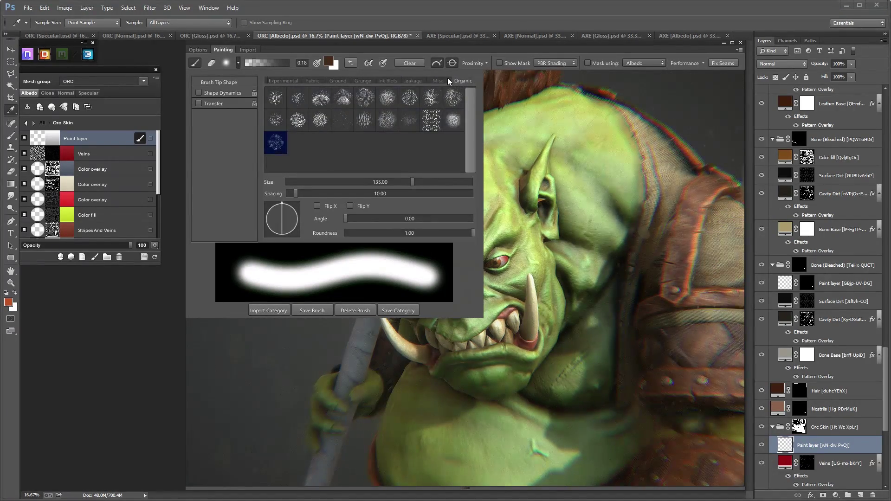
click(324, 118)
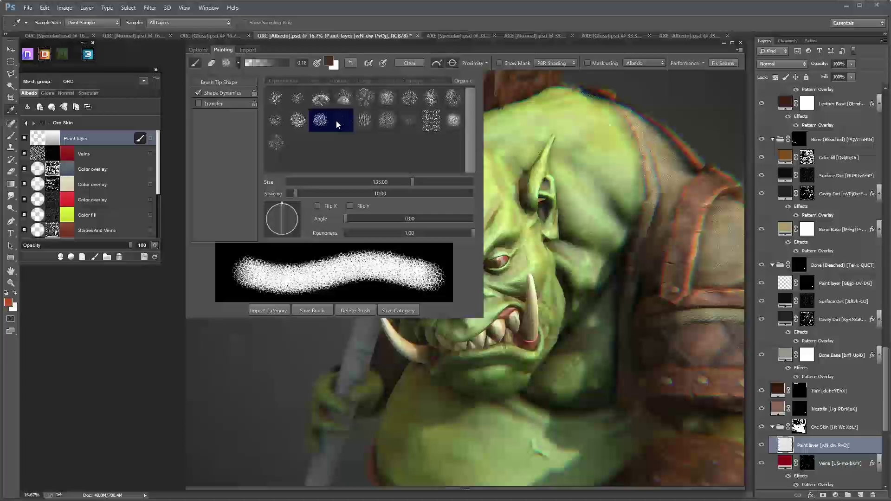
click(386, 121)
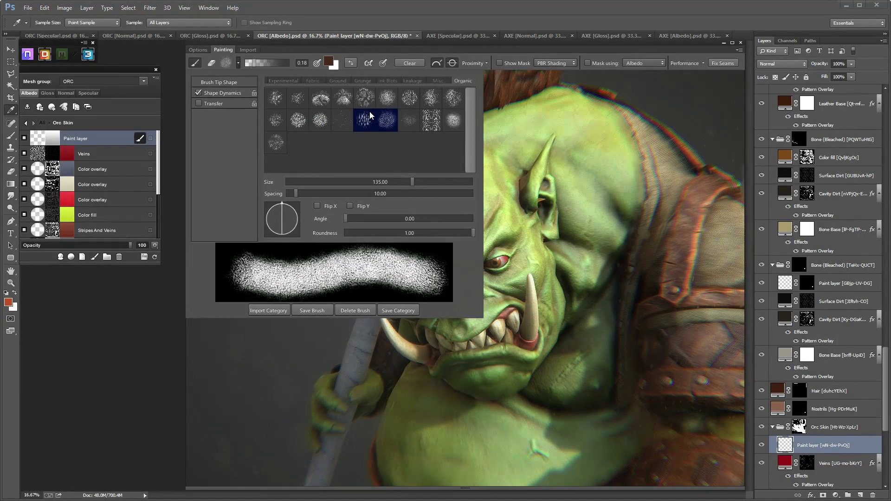
Set the paint opacity to 0.11 and the brush colour to the muted red #A4665D
click(210, 65)
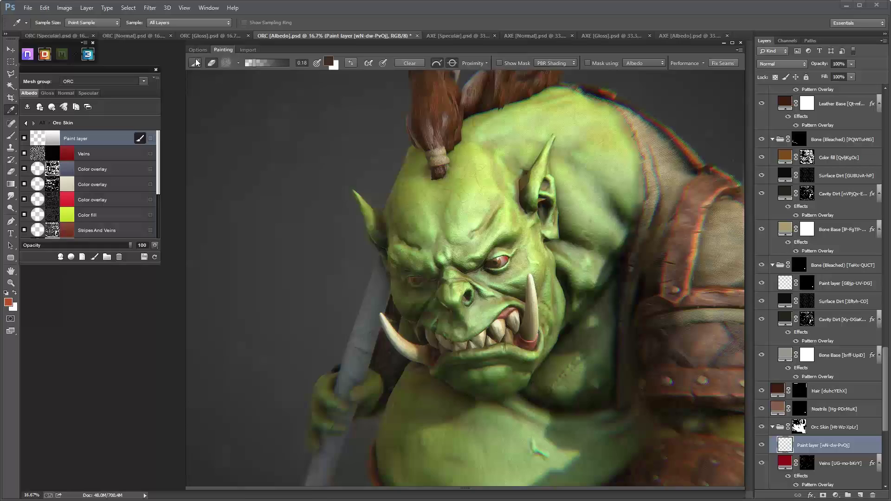
drag(253, 63, 250, 63)
click(330, 64)
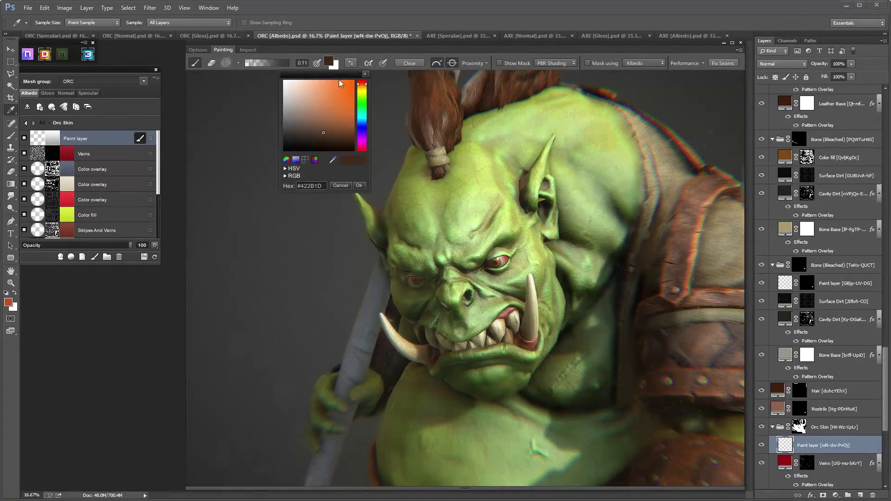
drag(363, 124, 364, 82)
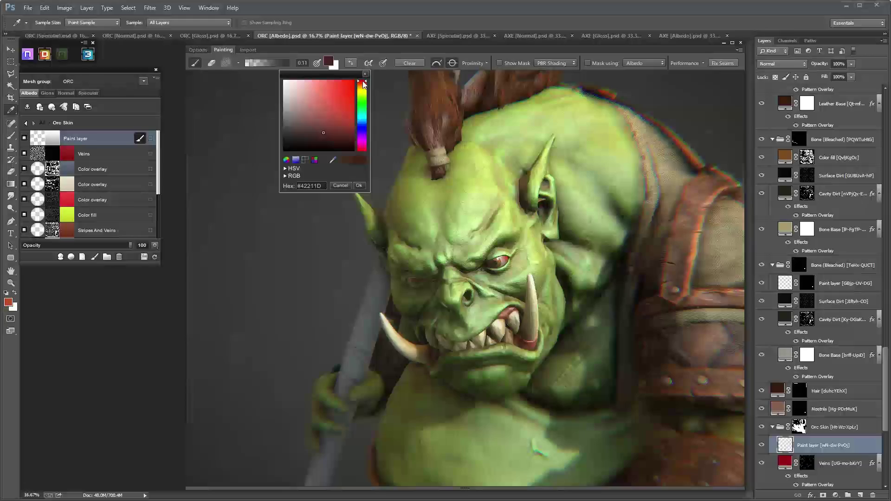
drag(310, 106, 314, 106)
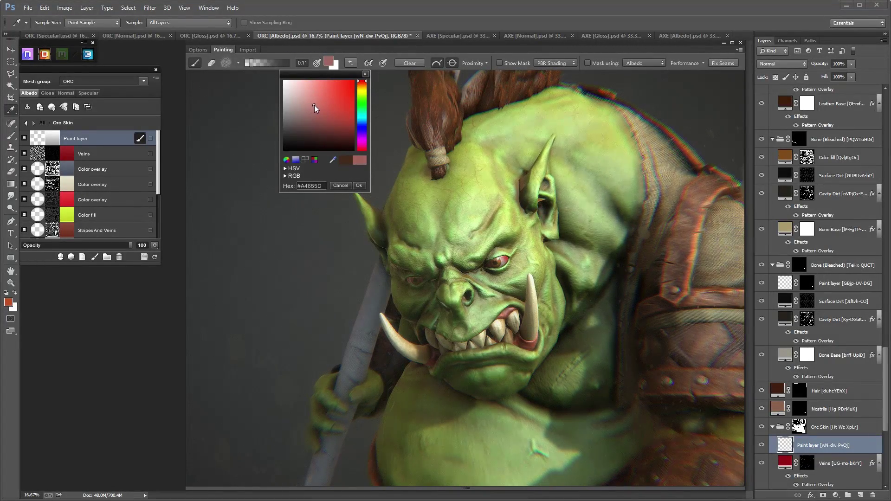
click(360, 186)
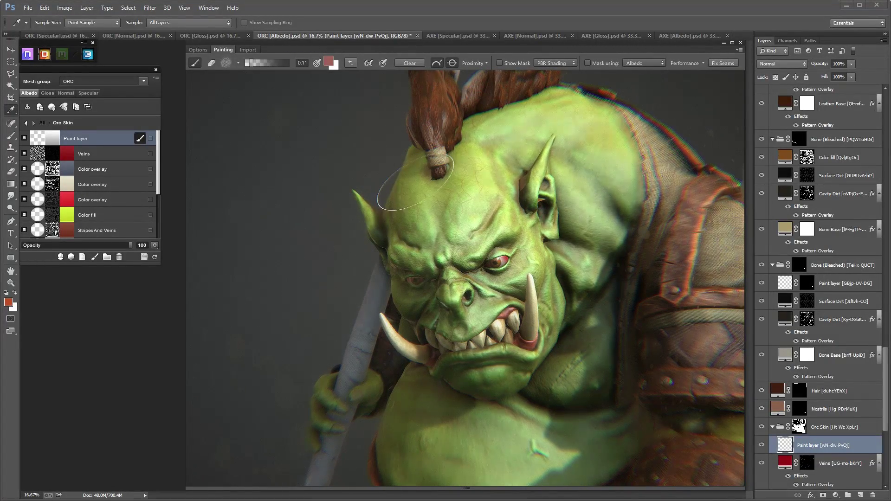
Raise the paint opacity to 0.22 and tint the orc's lips muted red in a close-up of the mouth
alt+drag(413, 183, 418, 218)
mouse_move(418, 218)
alt+right_down()
mouse_move(425, 205)
mouse_move(457, 215)
alt+right_up()
mouse_move(458, 215)
alt+mouse_down()
mouse_move(446, 225)
mouse_move(422, 218)
mouse_move(457, 259)
alt+mouse_up()
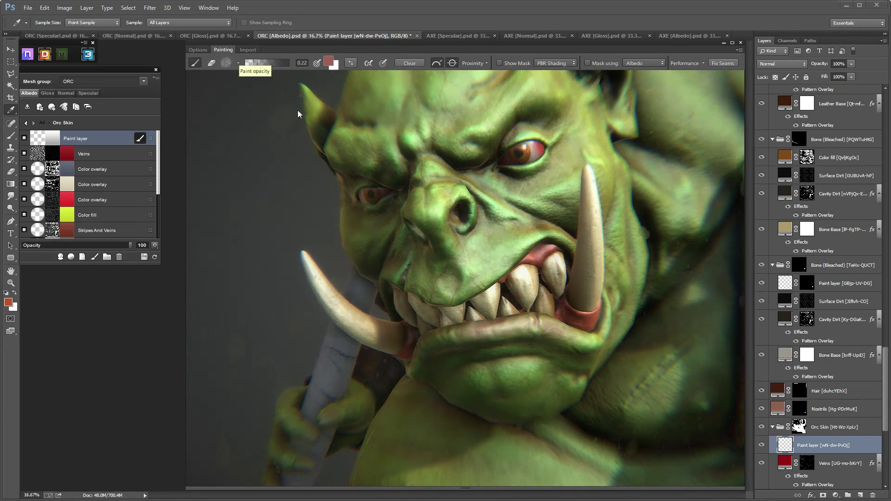
drag(298, 114, 534, 180)
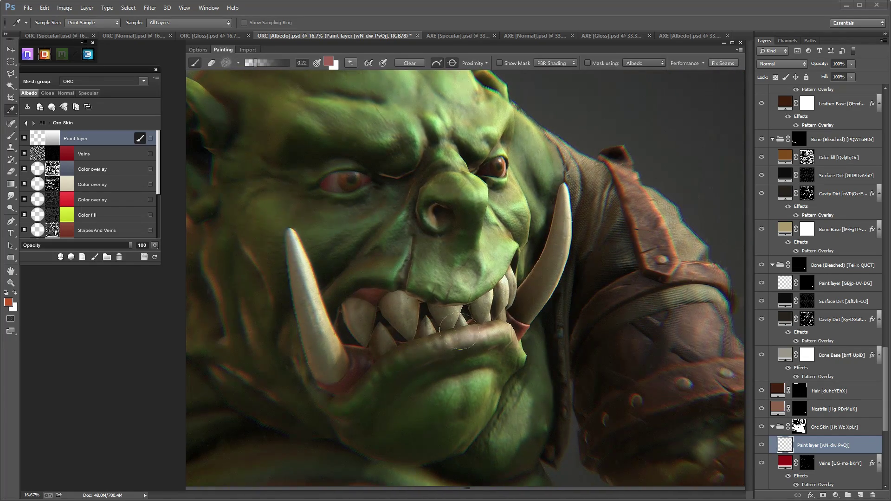
Display only the albedo on the orc and erase excess colour along the lower lip
alt+drag(526, 329, 378, 363)
key(c)
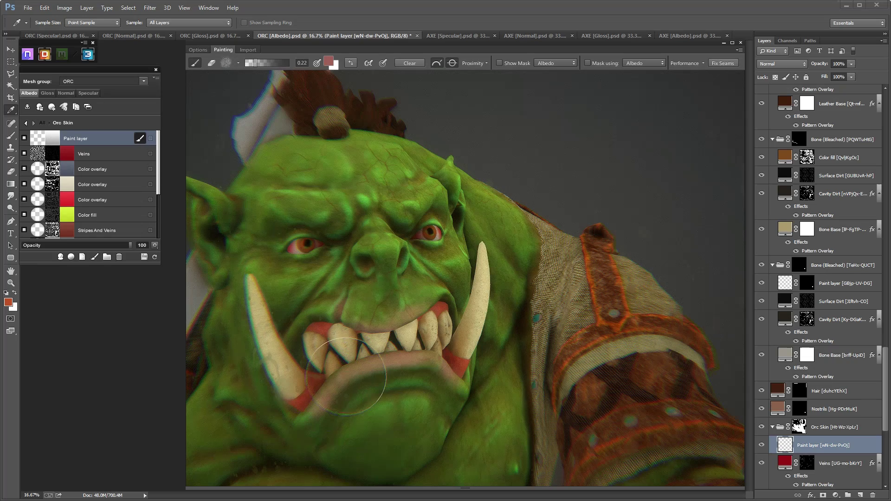
mouse_move(310, 417)
mouse_down()
mouse_move(392, 379)
mouse_move(488, 406)
mouse_up()
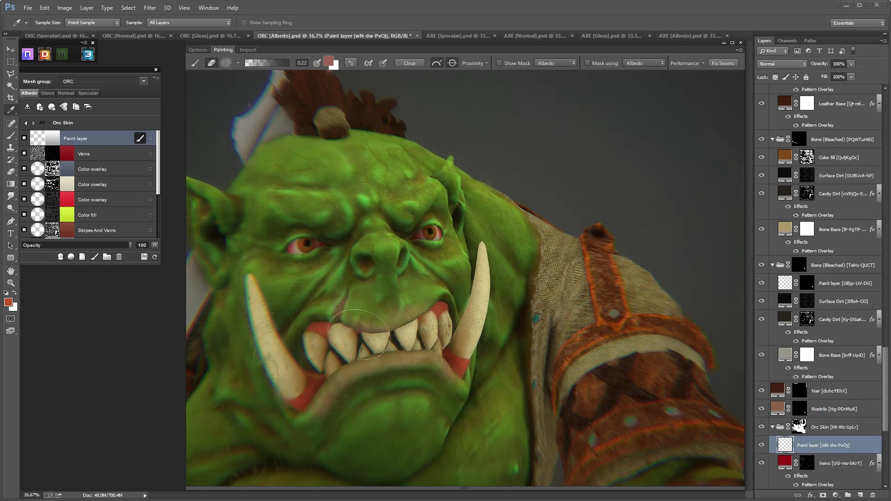
Show the orc in full PBR shading and choose a more saturated red for painting the lips
key(c)
alt+drag(568, 271, 492, 293)
click(332, 63)
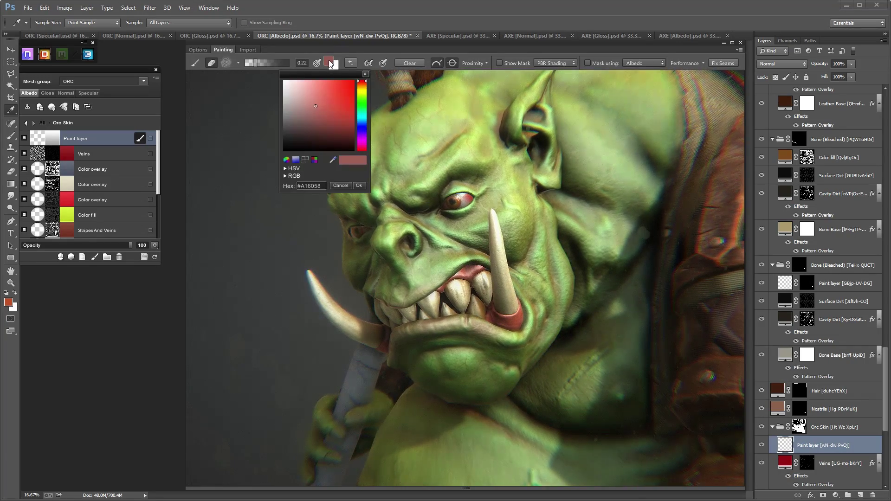
click(329, 104)
key(b)
alt+right_drag(494, 310, 491, 355)
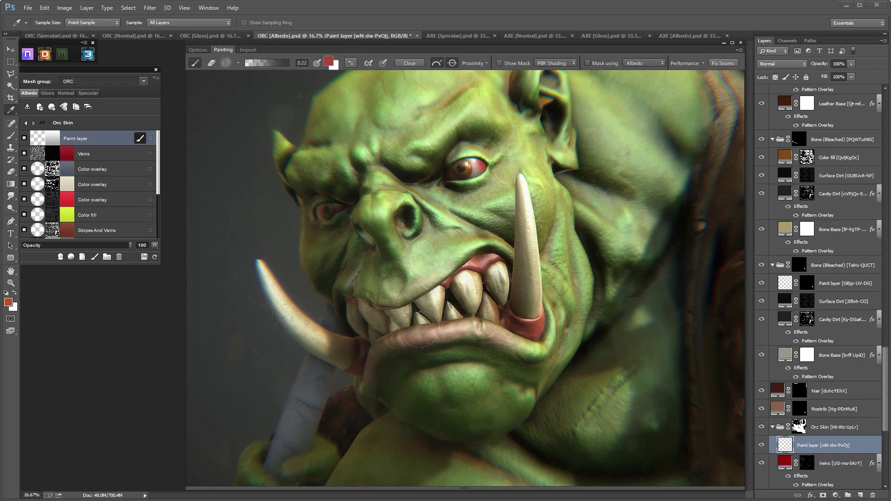
Set the brush to a strong, deep red, redden the lips and erase the excess colour
click(328, 63)
click(344, 100)
click(359, 185)
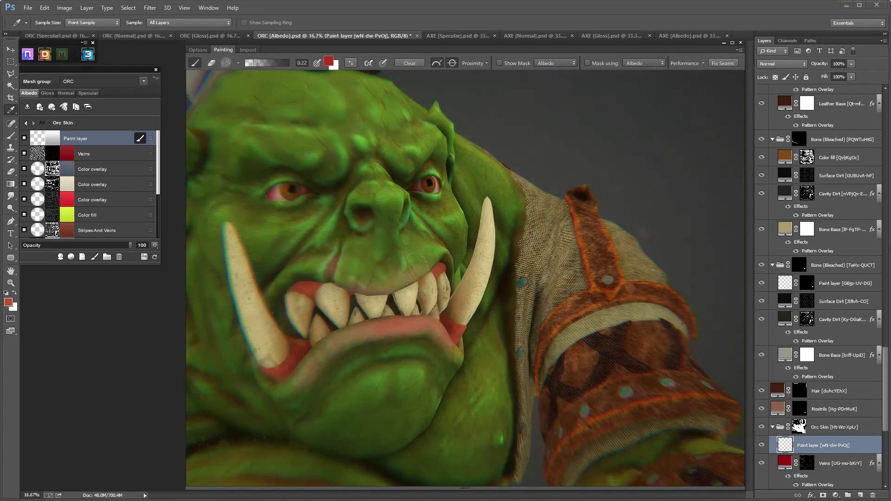
key(e)
key(c)
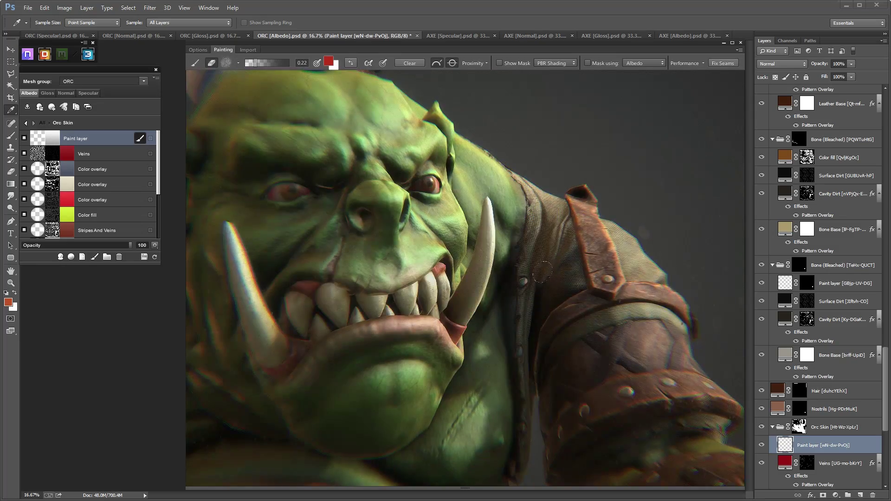
Preview the gloss map on the orc, enable masking by Albedo and switch to painting the gloss of the Orc Skin layer
mouse_move(512, 319)
alt+mouse_down()
mouse_move(418, 297)
mouse_move(510, 262)
alt+mouse_up()
key(c)
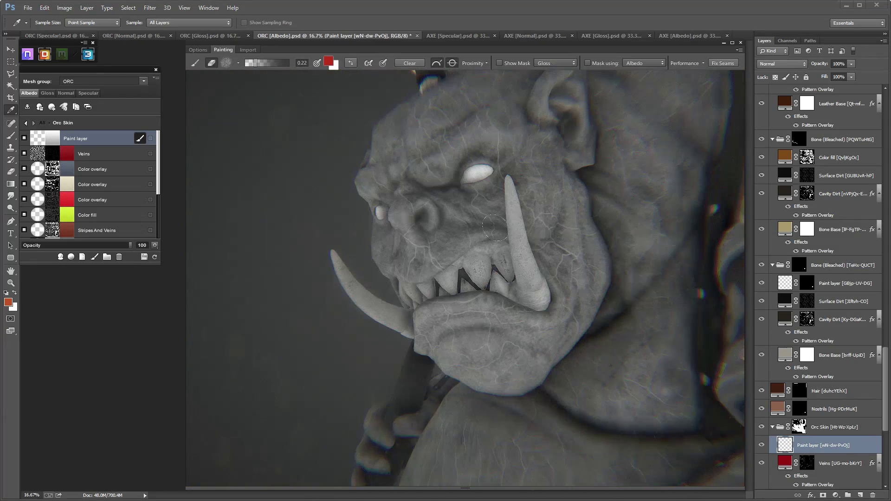
alt+drag(503, 216, 529, 208)
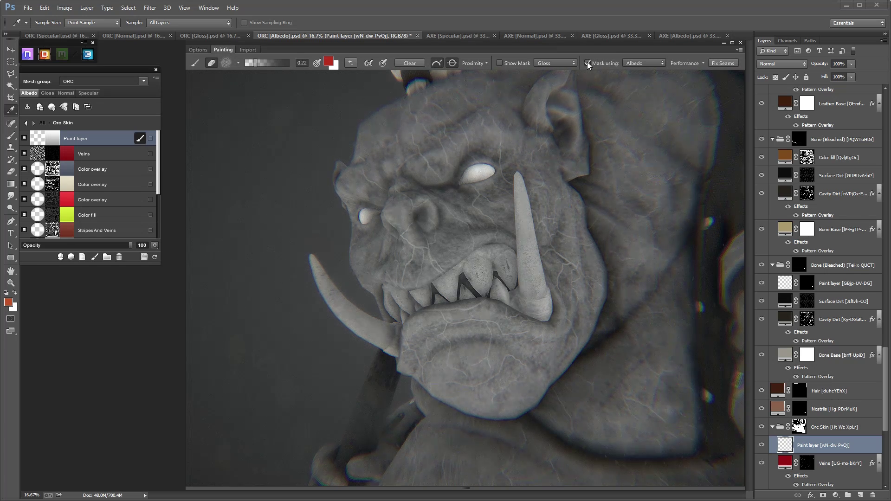
click(48, 94)
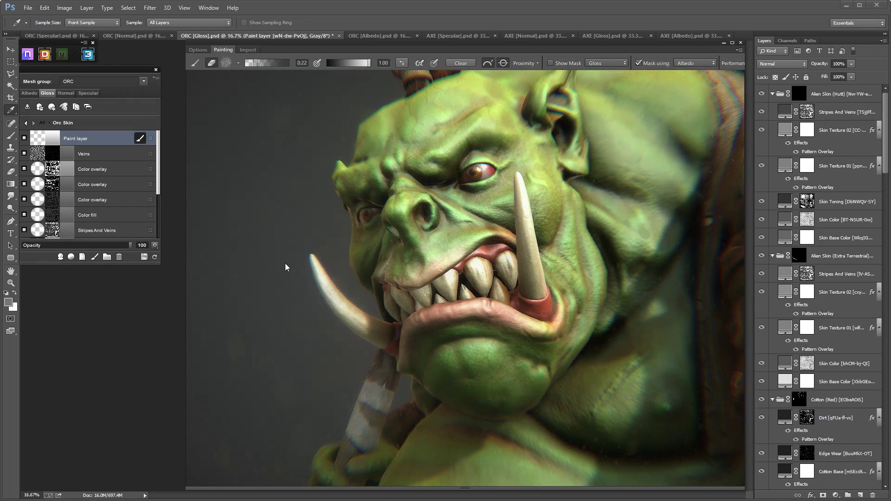
drag(286, 268, 308, 259)
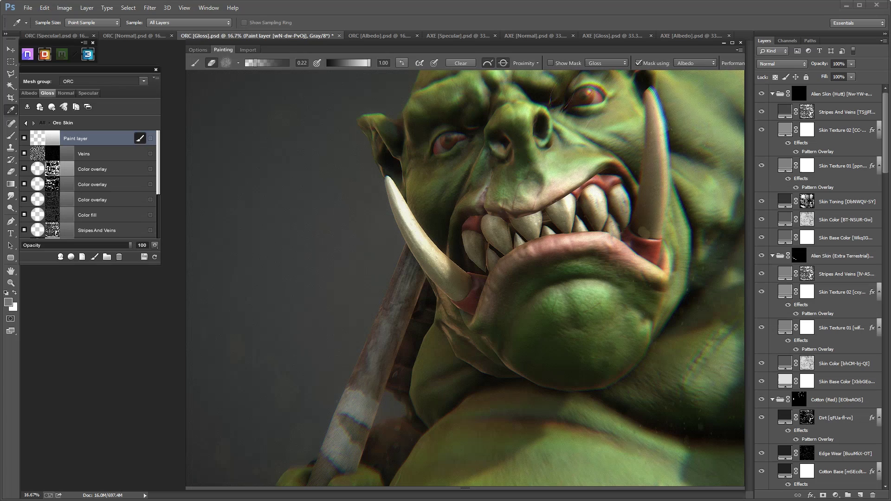
click(693, 65)
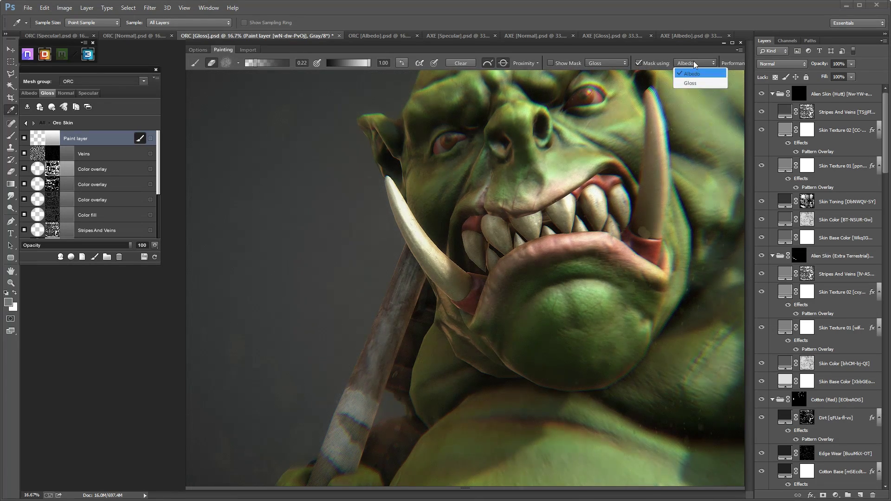
click(695, 62)
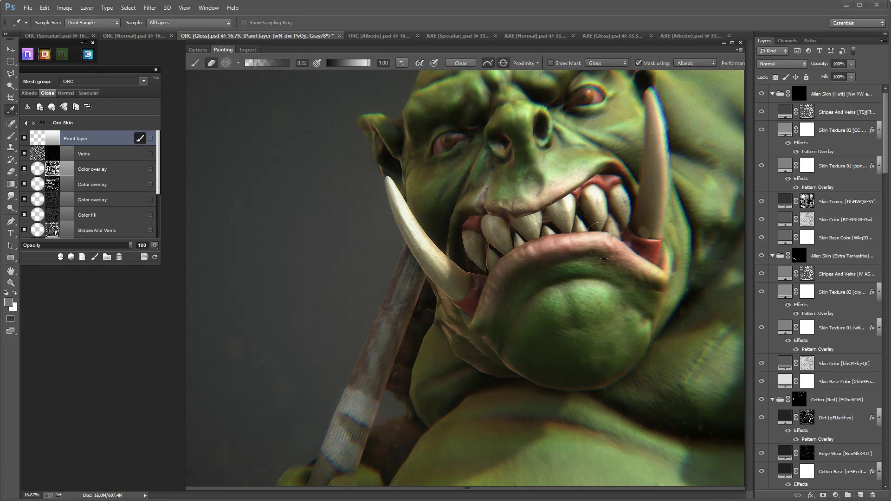
Paint gloss onto the orc's lips at value 1.00, comparing the gloss map with PBR shading from several angles
alt+drag(604, 241, 547, 255)
key(c)
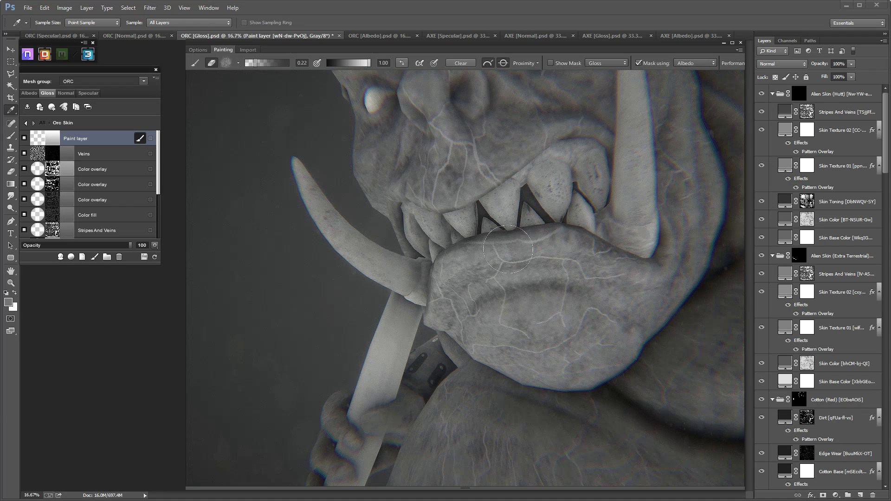
mouse_move(478, 245)
mouse_down()
mouse_move(541, 230)
mouse_move(578, 236)
mouse_move(473, 261)
mouse_up()
key(c)
alt+drag(566, 234, 618, 233)
key(c)
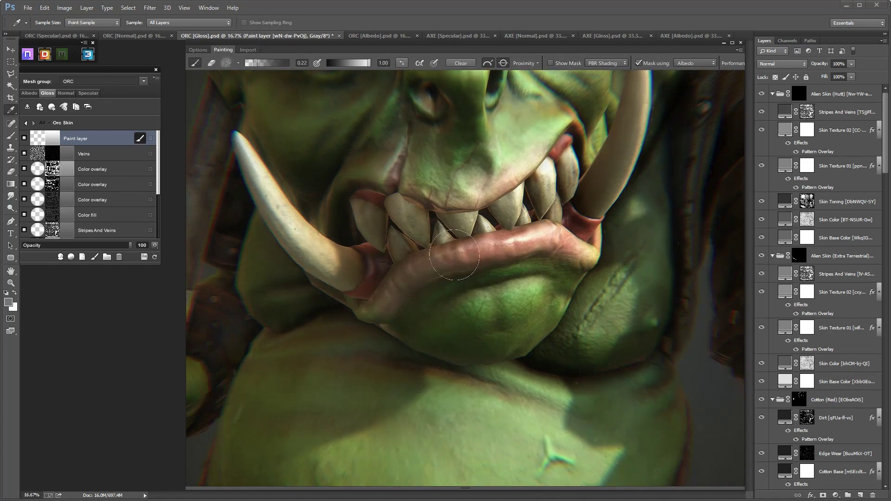
alt+drag(454, 255, 491, 222)
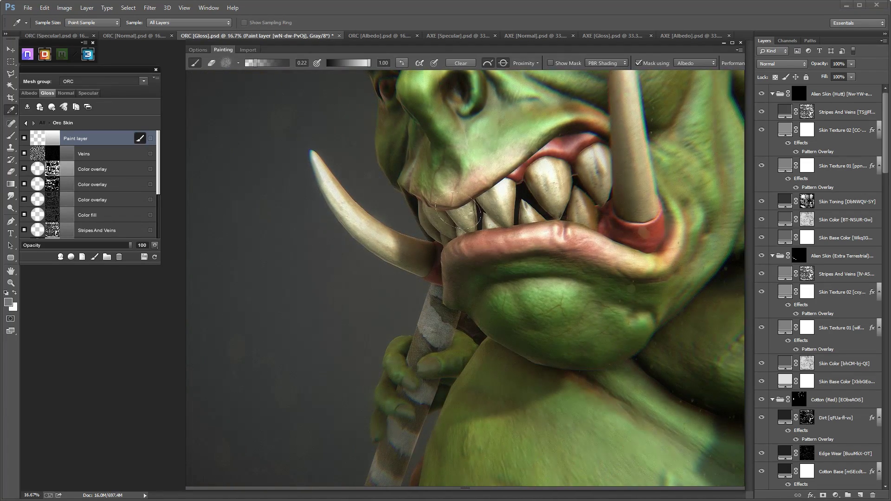
alt+drag(439, 198, 515, 150)
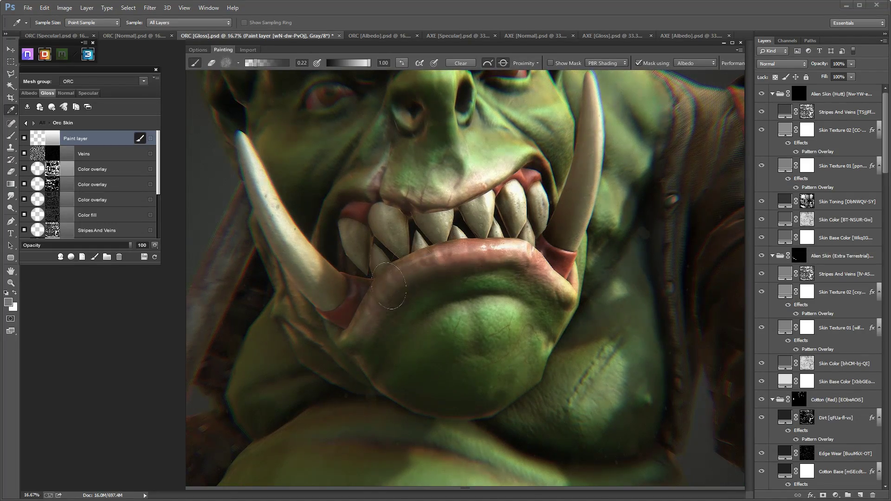
alt+right_drag(533, 254, 501, 241)
alt+drag(501, 242, 522, 258)
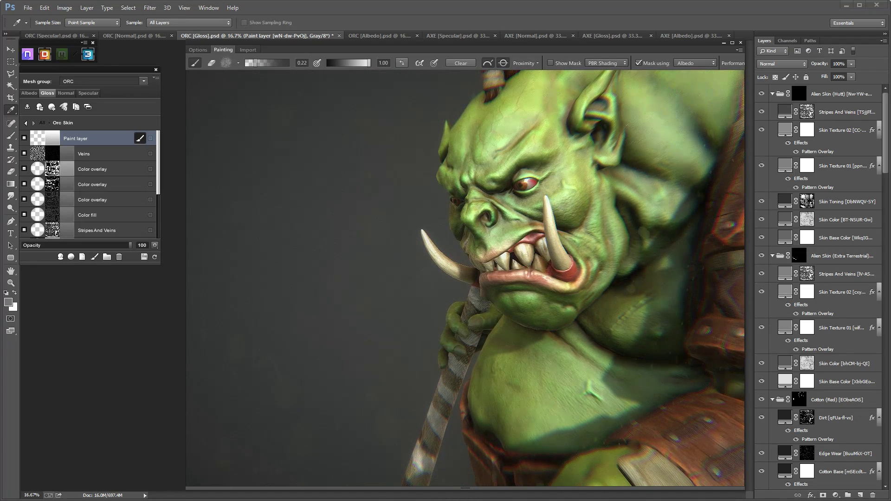
Return to the albedo paint layer and tint the rims and inner parts of the orc's ears red
click(28, 94)
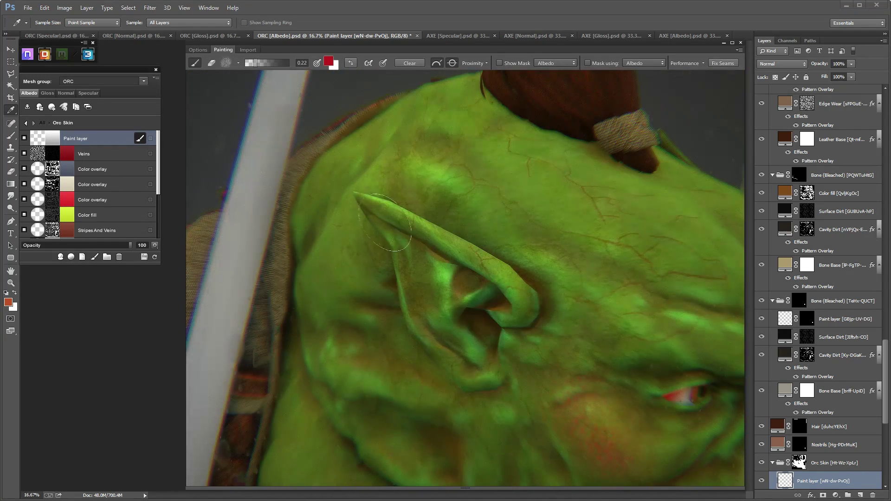
mouse_move(385, 222)
mouse_down()
mouse_move(478, 260)
mouse_move(534, 298)
mouse_move(397, 214)
mouse_up()
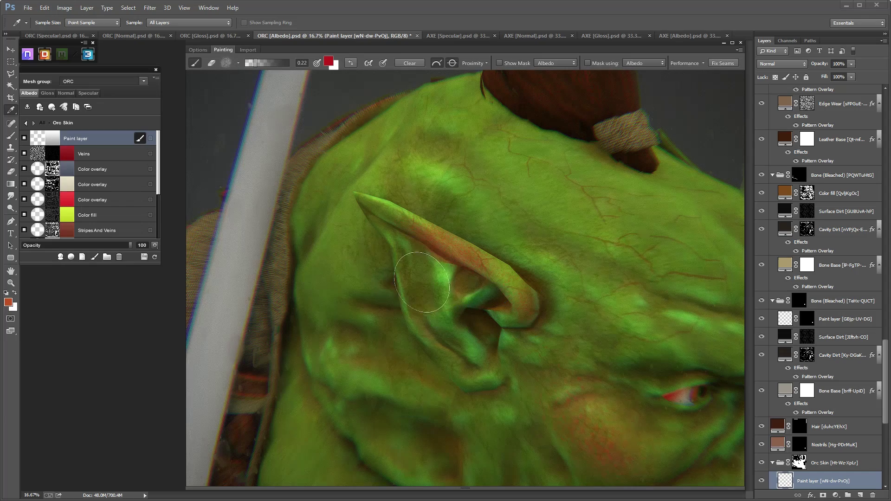
mouse_move(422, 282)
mouse_down()
mouse_move(378, 219)
mouse_move(490, 279)
mouse_move(398, 199)
mouse_up()
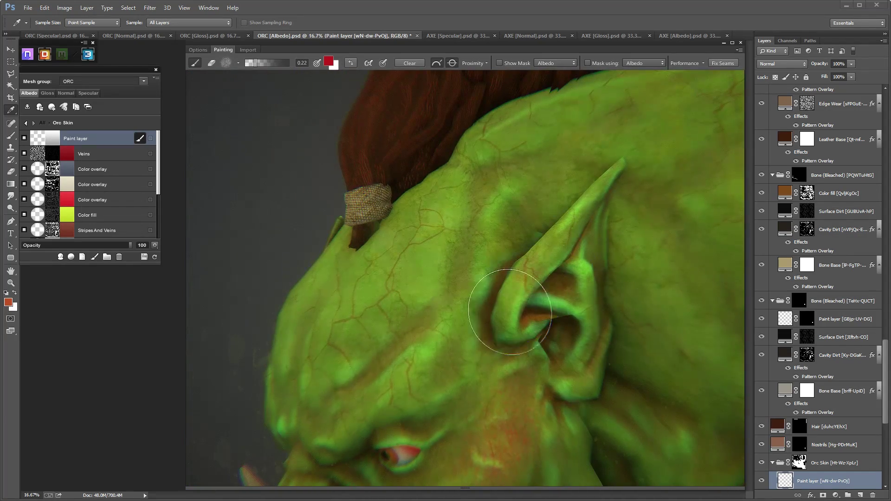
mouse_move(510, 312)
mouse_down()
mouse_move(617, 175)
mouse_move(503, 322)
mouse_up()
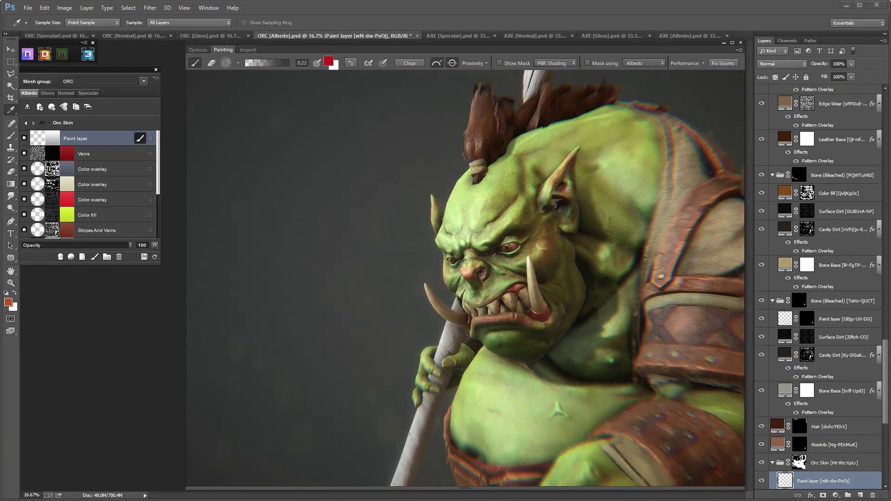
Change the brush colour to the muted purple #74579C
alt+right_drag(511, 297, 609, 298)
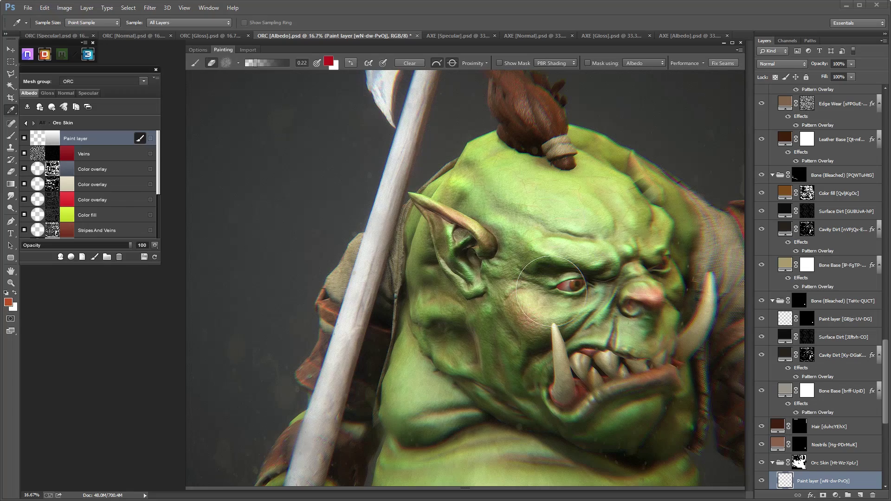
click(328, 61)
click(365, 137)
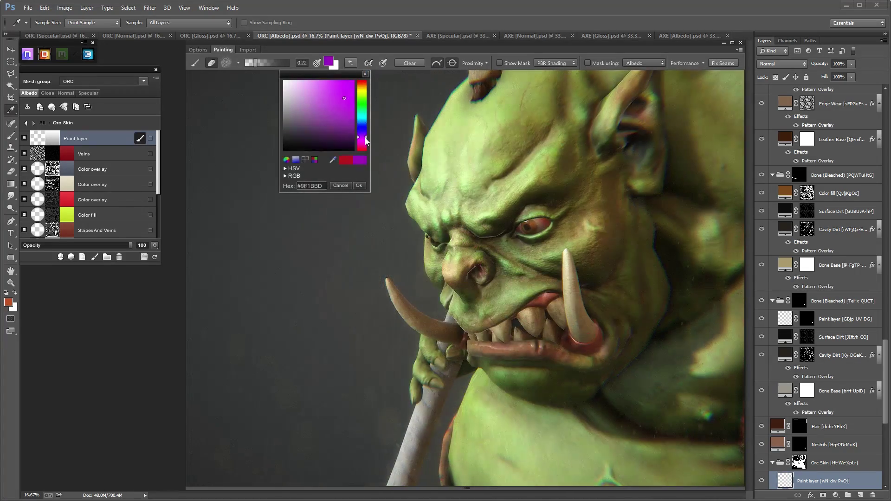
drag(365, 138, 314, 107)
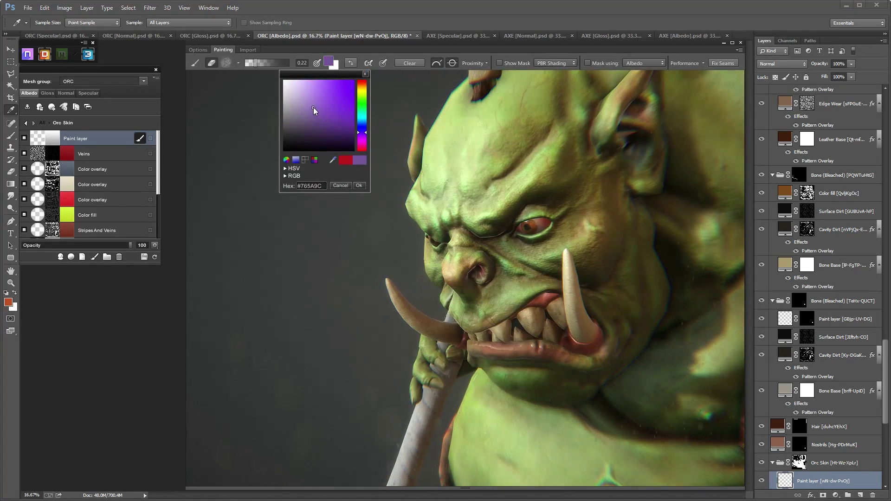
click(359, 186)
Paint purple shadows under the orc's eyes in a close-up of the face, viewing only the albedo
alt+drag(534, 216, 501, 264)
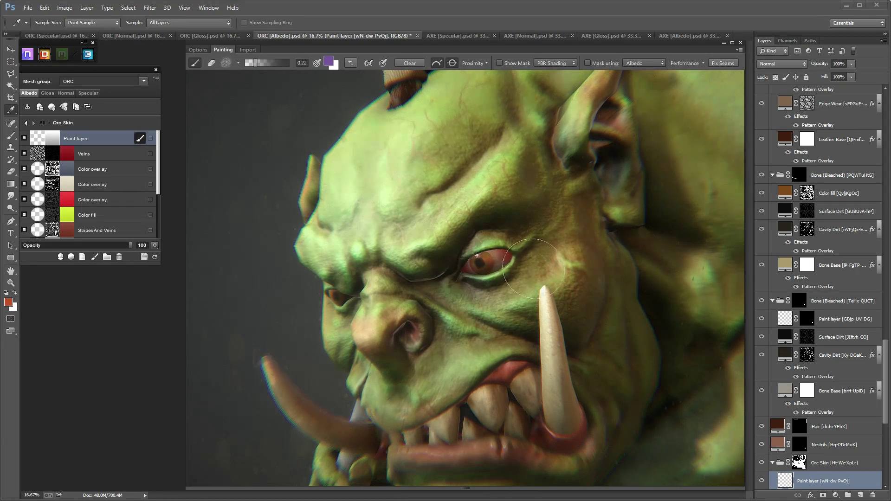
key(c)
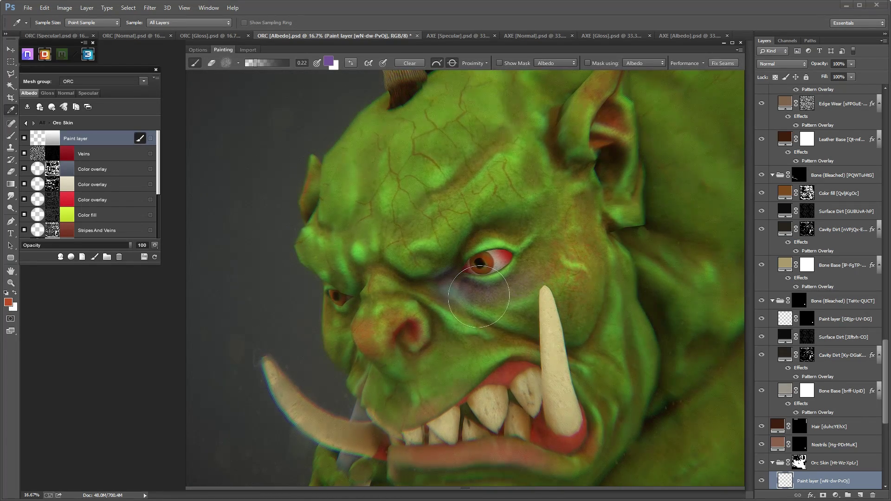
mouse_move(479, 297)
mouse_down()
mouse_move(535, 237)
mouse_move(466, 274)
mouse_move(454, 317)
mouse_move(554, 256)
mouse_move(444, 298)
mouse_move(478, 302)
mouse_up()
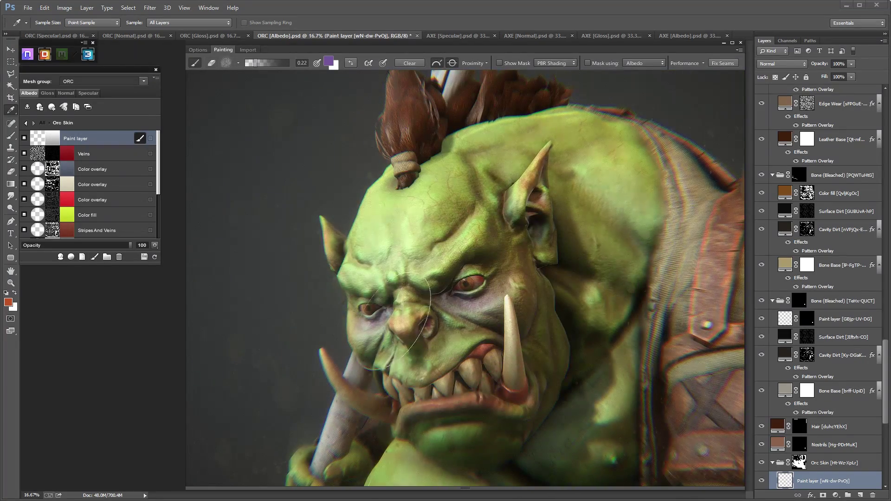
Soften the purple around the eyes with the eraser, comparing the albedo view with full PBR shading
key(e)
alt+drag(501, 309, 544, 305)
key(c)
scroll(620, 264, down, 3)
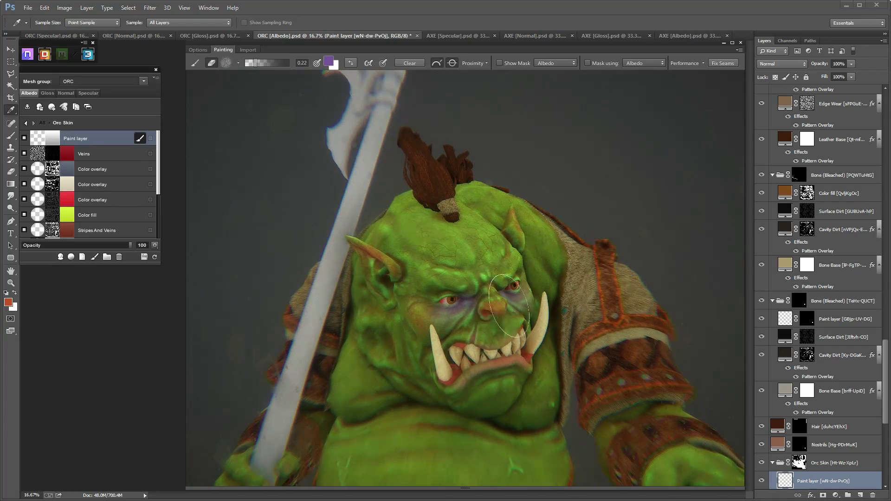
key(c)
mouse_move(665, 296)
alt+mouse_down()
mouse_move(474, 325)
mouse_move(503, 411)
alt+mouse_up()
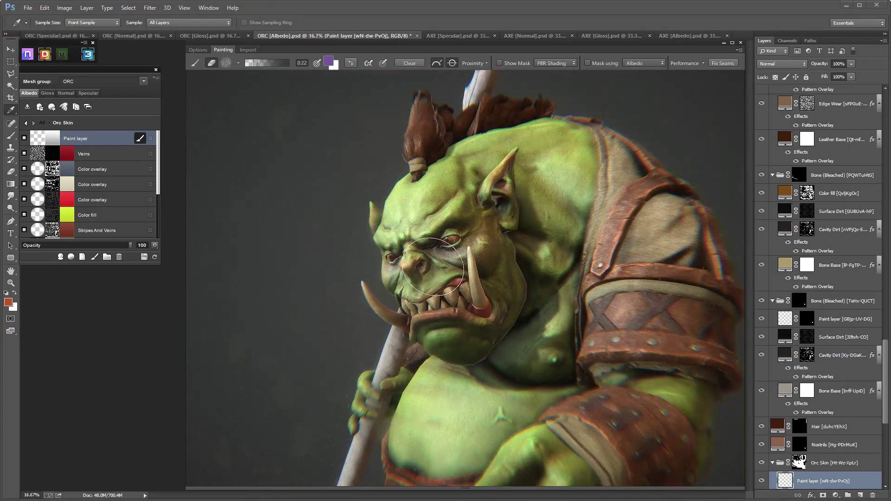
scroll(455, 304, up, 3)
mouse_move(454, 303)
alt+mouse_down()
mouse_move(453, 337)
mouse_move(534, 259)
mouse_move(581, 298)
alt+mouse_up()
key(2)
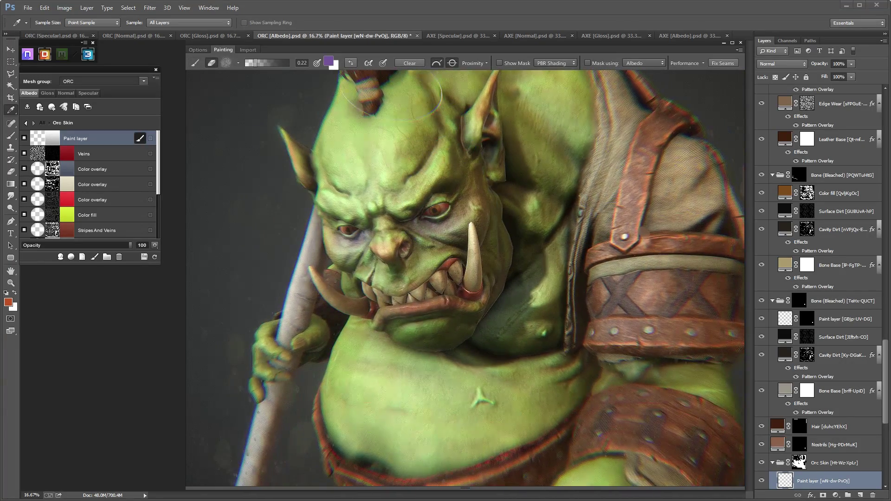
Change the brush colour to a golden yellow
click(328, 59)
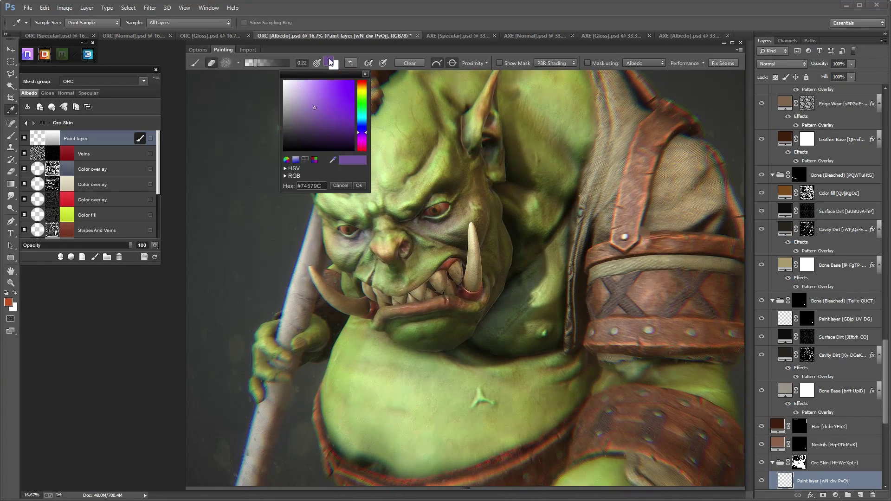
click(365, 91)
click(364, 89)
click(334, 90)
click(359, 185)
Paint golden yellow over the orc's forehead and brow, checking it in the albedo view
middle_drag(381, 188, 454, 242)
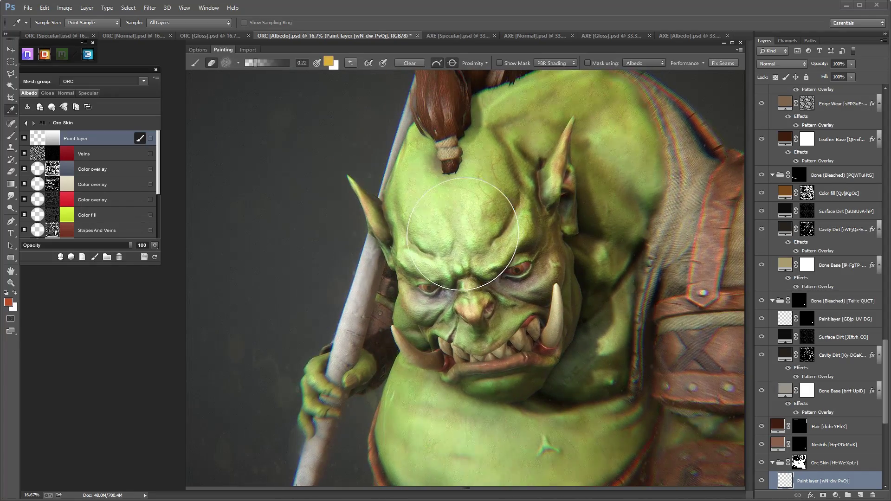
alt+drag(436, 232, 448, 225)
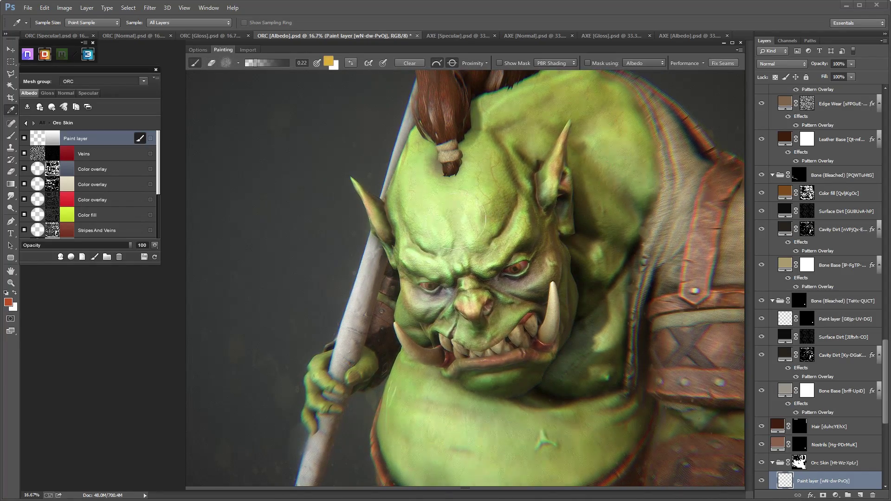
scroll(455, 219, up, 3)
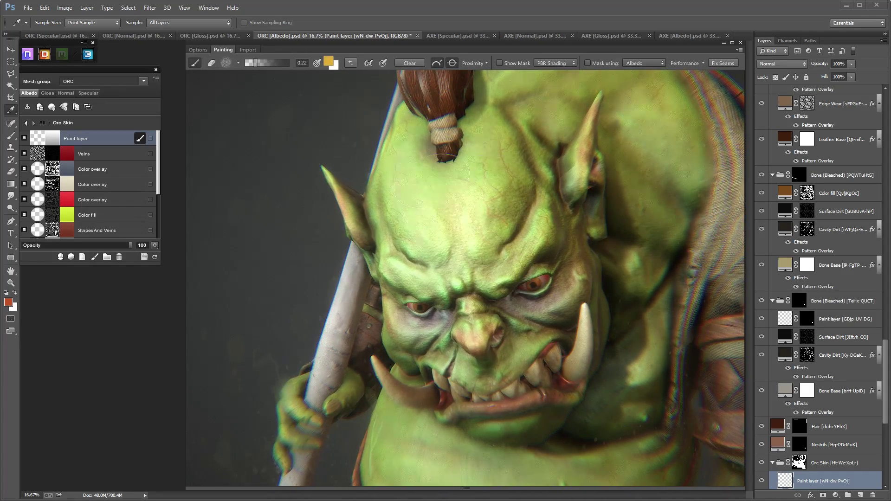
key(c)
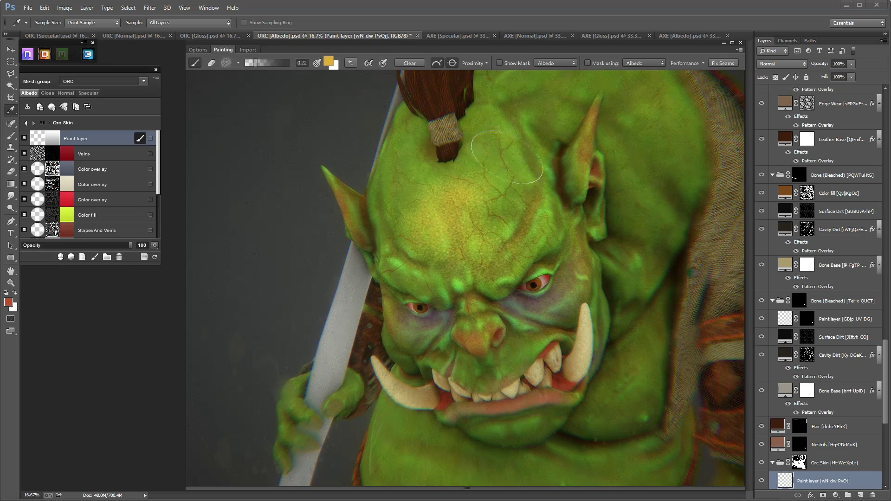
mouse_move(489, 207)
mouse_down()
mouse_move(514, 175)
mouse_move(418, 199)
mouse_move(424, 225)
mouse_move(417, 204)
mouse_move(449, 241)
mouse_move(462, 182)
mouse_up()
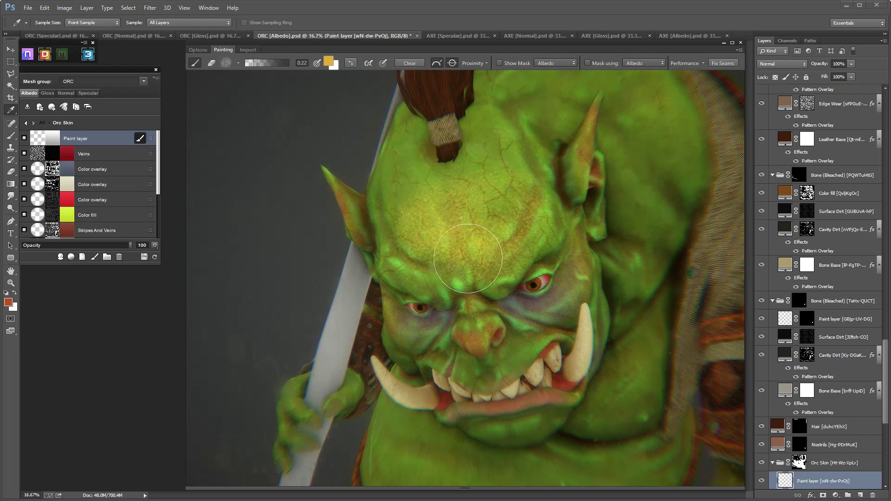
Blend the yellow on the forehead by alternating eraser and brush strokes with adjusted brush sizes
key(e)
drag(485, 193, 408, 223)
key(b)
key(bracketright)
key(e)
mouse_move(508, 225)
mouse_down()
mouse_move(519, 248)
mouse_move(408, 244)
mouse_move(485, 262)
mouse_move(513, 254)
mouse_move(456, 196)
mouse_move(438, 197)
mouse_up()
key(b)
key(bracketleft)
key(e)
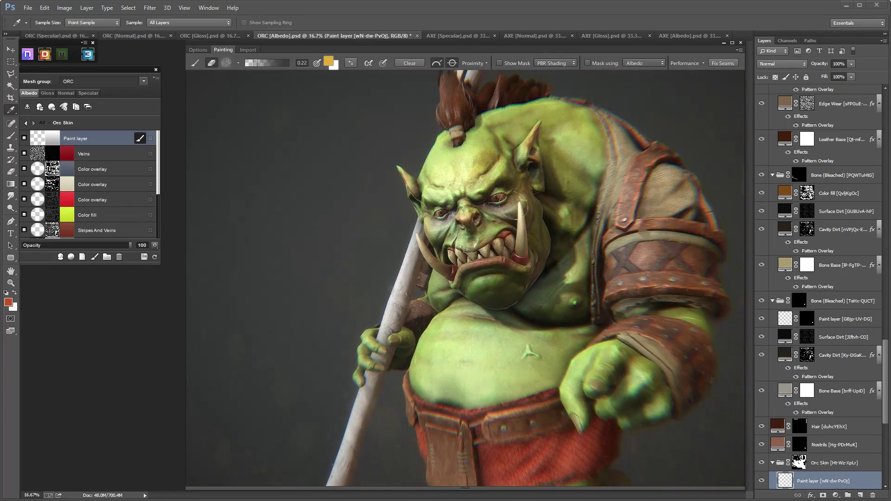
Examine the painted orc's face up close and the whole figure from the side
alt+drag(514, 206, 444, 279)
alt+middle_drag(444, 279, 454, 328)
scroll(454, 328, up, 3)
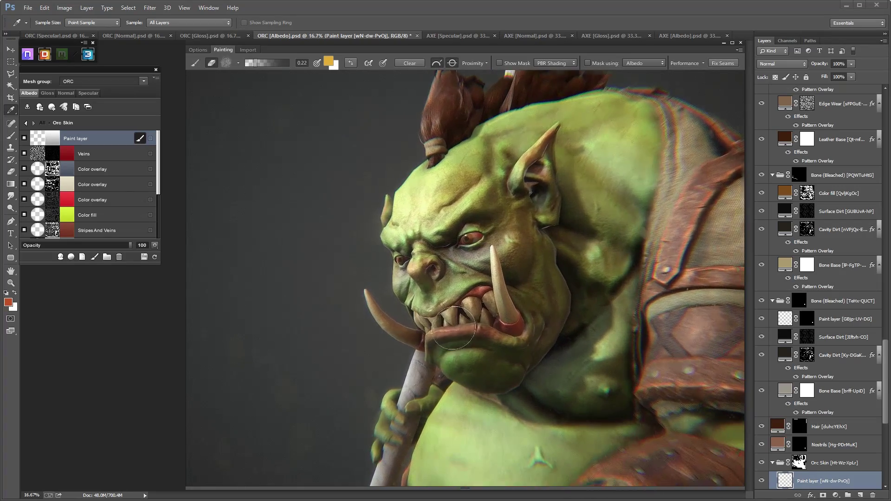
alt+middle_drag(342, 337, 350, 323)
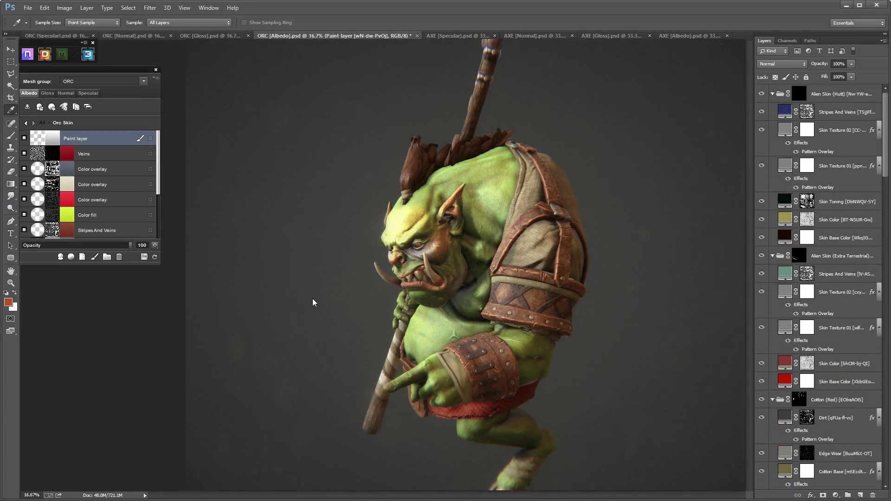
alt+drag(312, 302, 337, 288)
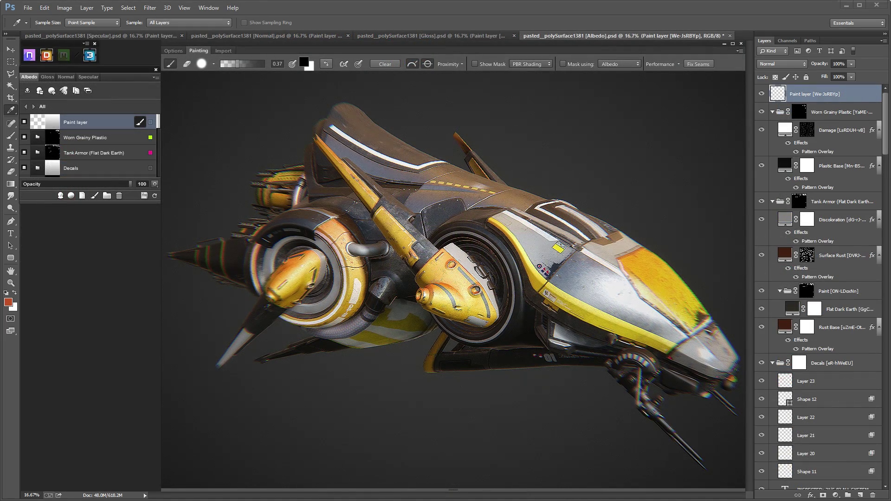
Choose the smeared blotch brush tip from the Grunge category for painting on the spaceship's nose
drag(405, 388, 417, 389)
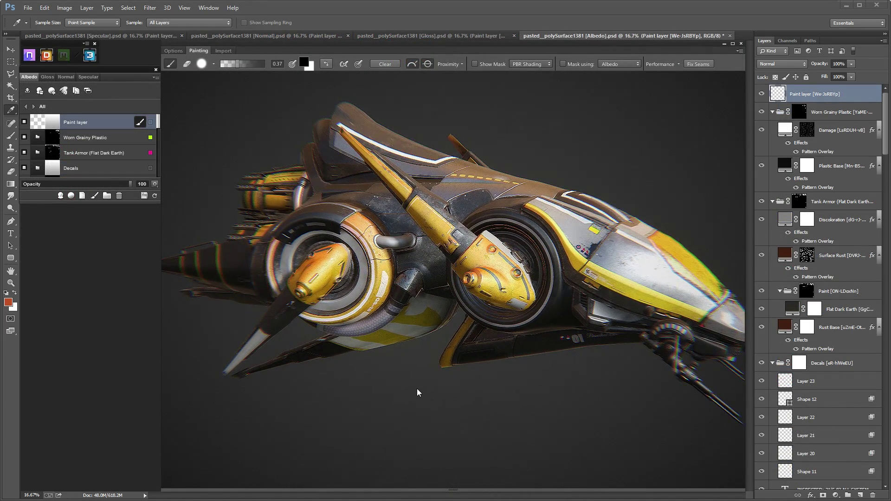
middle_drag(610, 369, 470, 396)
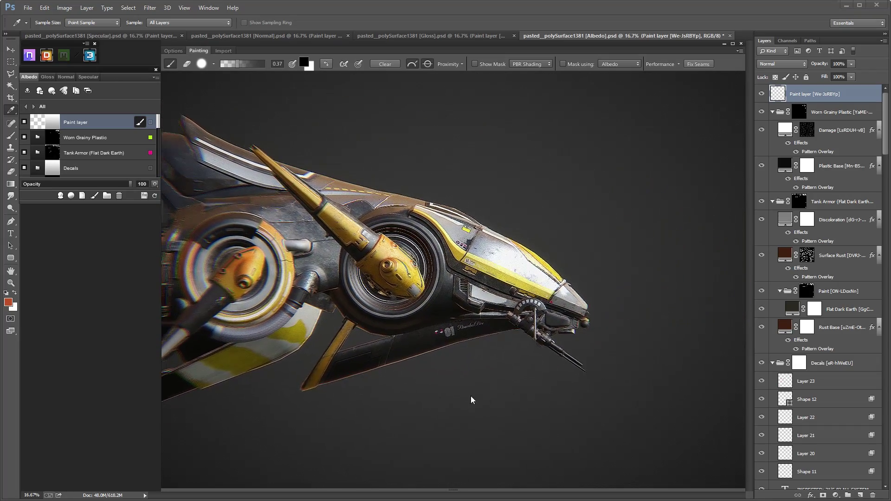
right_drag(421, 351, 433, 414)
middle_drag(524, 370, 449, 421)
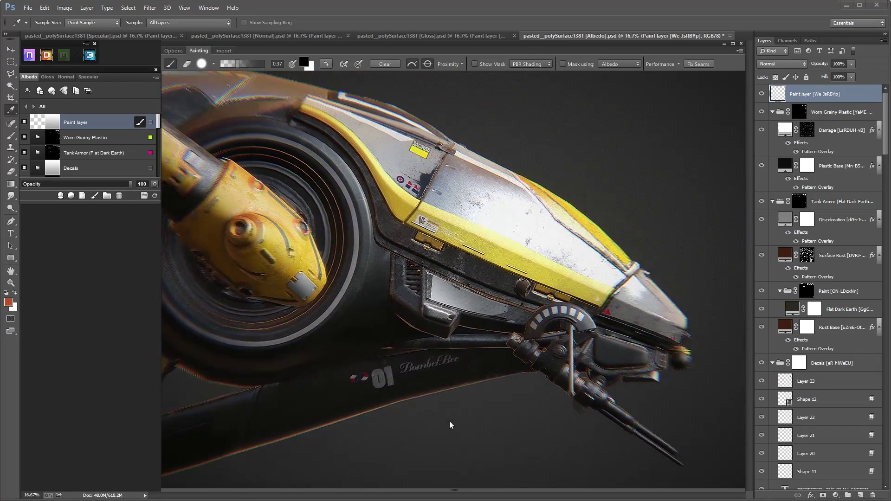
drag(450, 422, 424, 423)
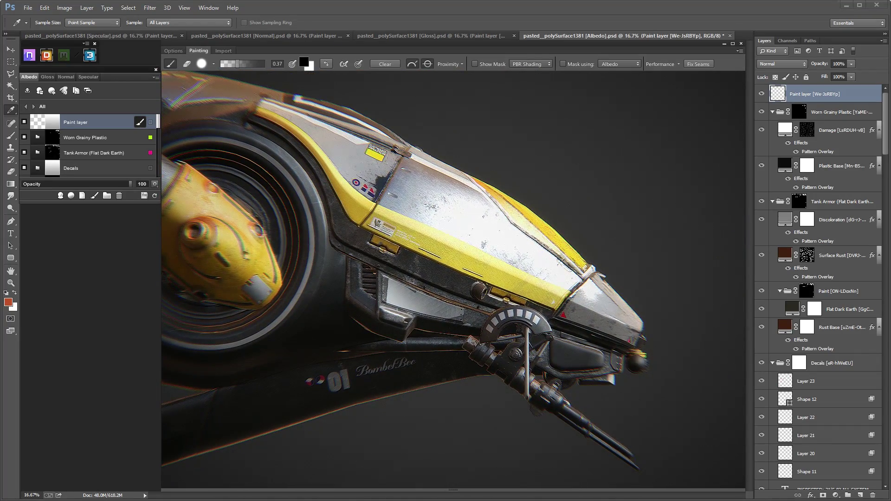
click(214, 63)
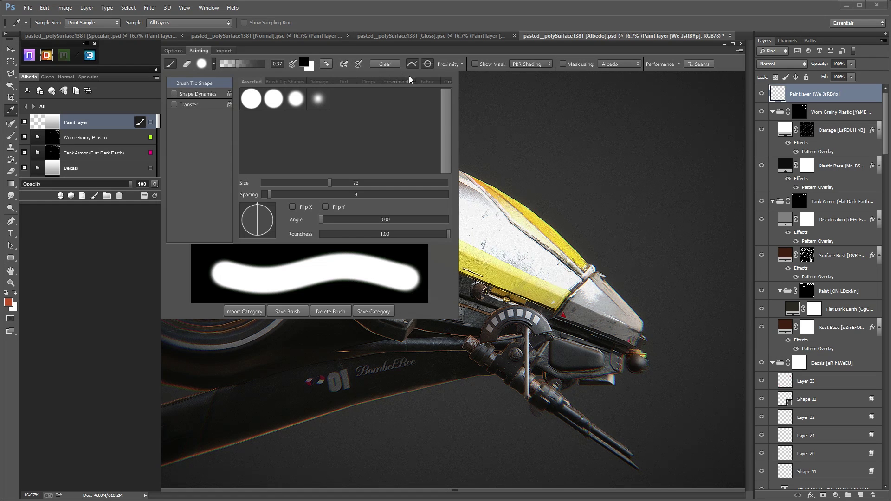
drag(444, 81, 307, 79)
click(344, 82)
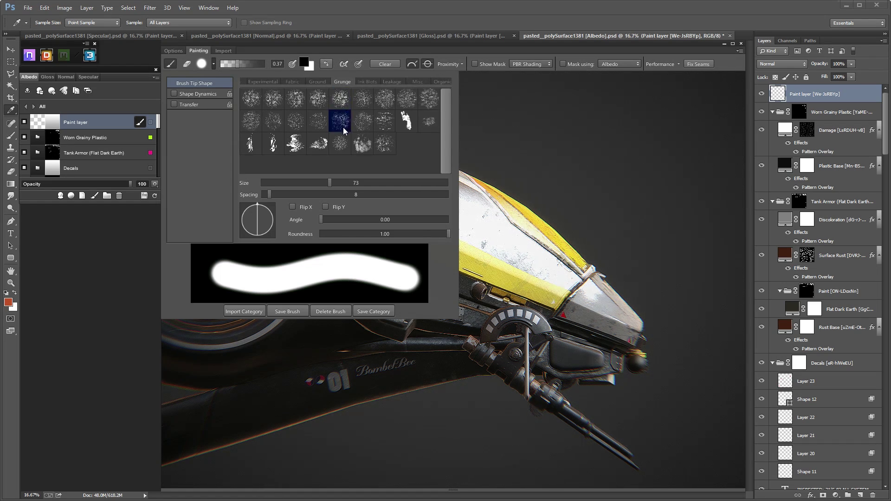
click(362, 145)
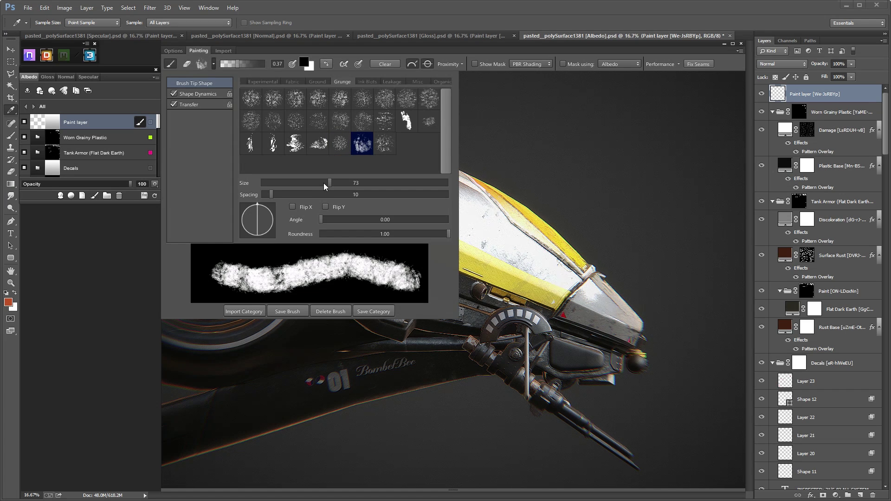
Set the grunge brush tip to size 95, spacing 11, angle 35 and roundness 0.91
mouse_move(315, 183)
mouse_down()
mouse_move(275, 185)
mouse_move(388, 178)
mouse_move(352, 185)
mouse_up()
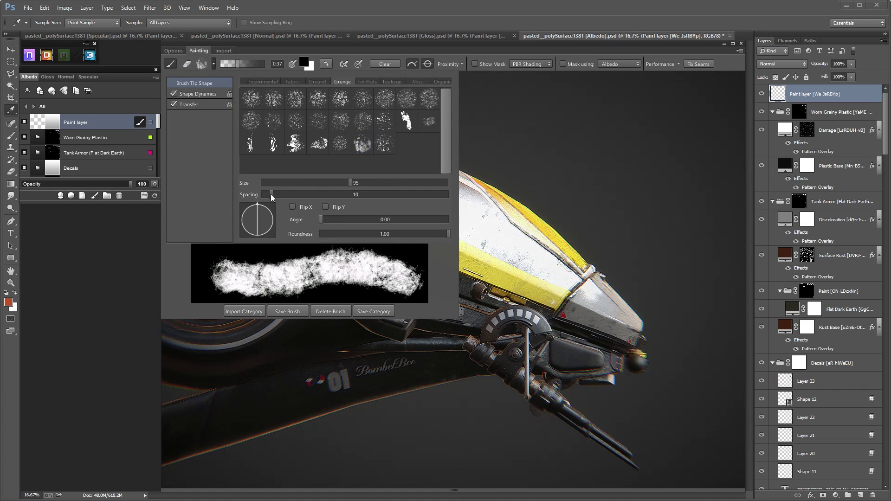
drag(271, 197, 335, 201)
drag(312, 195, 273, 196)
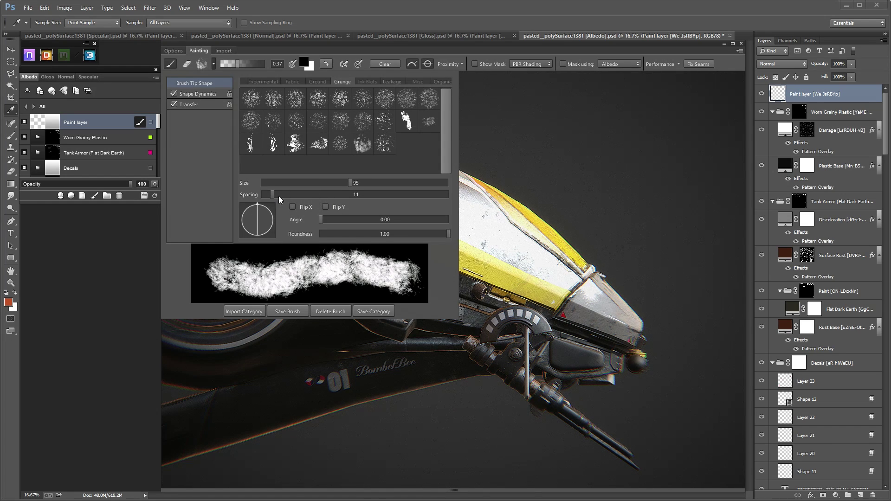
mouse_move(320, 220)
mouse_down()
mouse_move(357, 221)
mouse_move(334, 221)
mouse_up()
mouse_move(439, 234)
mouse_down()
mouse_move(328, 234)
mouse_move(436, 233)
mouse_up()
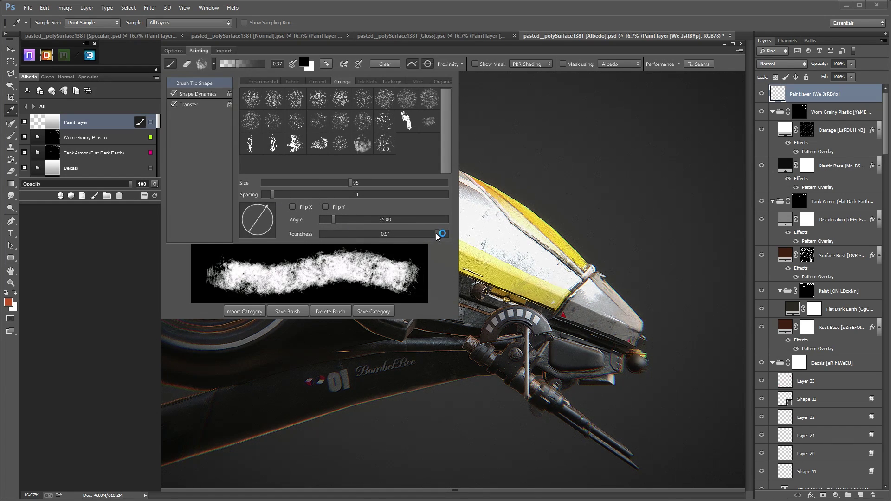
Set the brush's size jitter to 19, angle jitter to 70, roundness jitter to 2 and minimum roundness to 30, and adjust its flow jitter
click(202, 94)
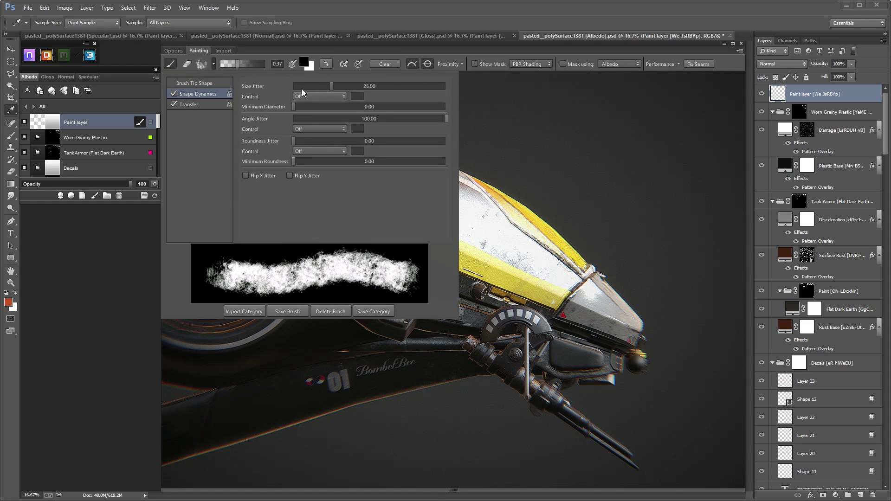
mouse_move(329, 86)
mouse_down()
mouse_move(450, 97)
mouse_move(322, 96)
mouse_up()
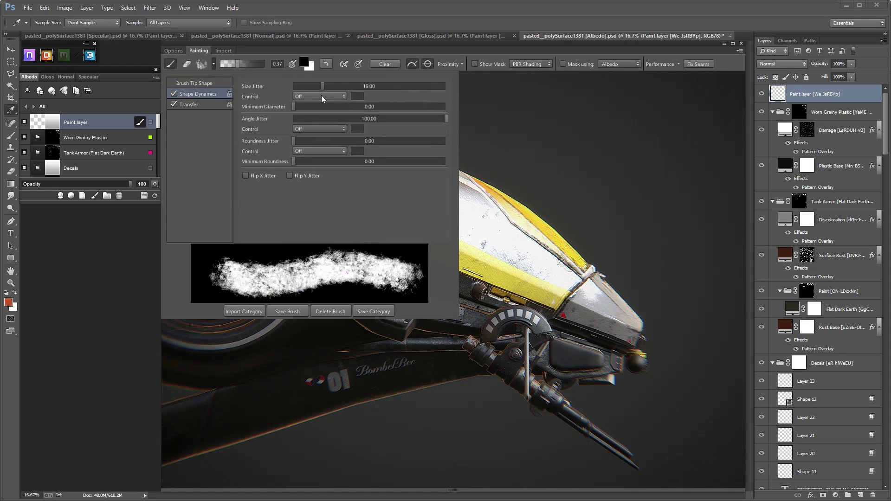
click(322, 96)
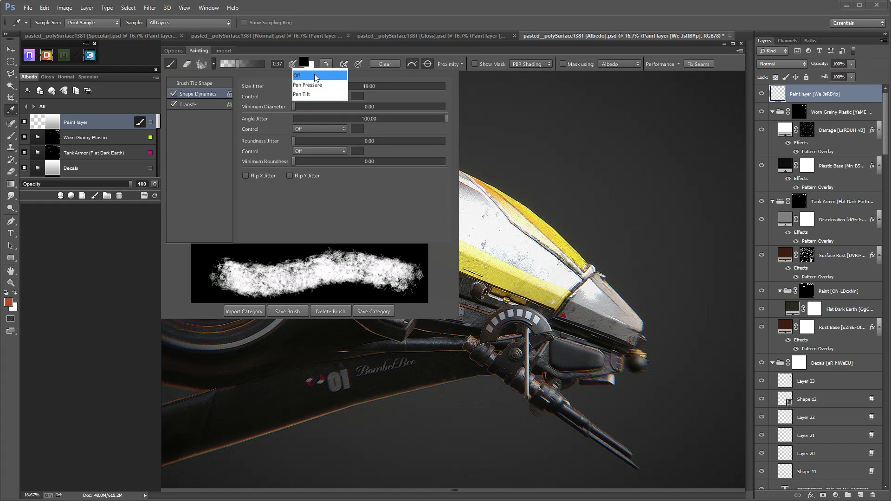
click(320, 76)
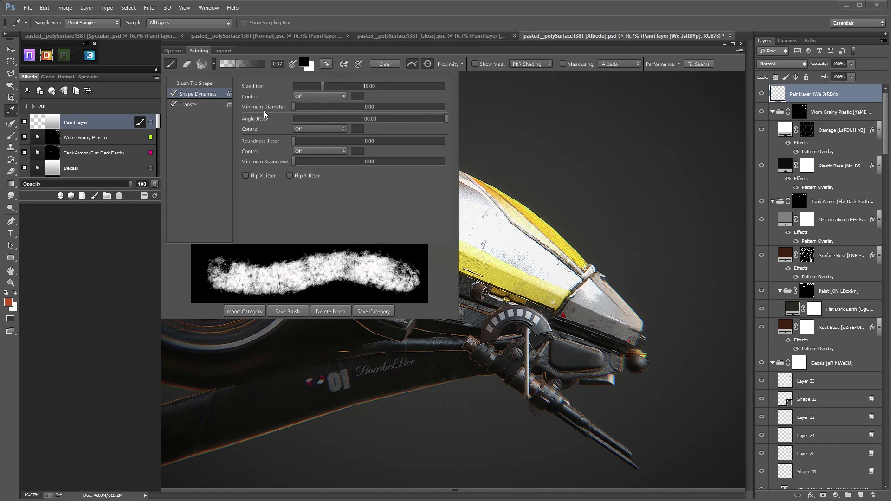
mouse_move(447, 119)
mouse_down()
mouse_move(290, 119)
mouse_move(401, 123)
mouse_up()
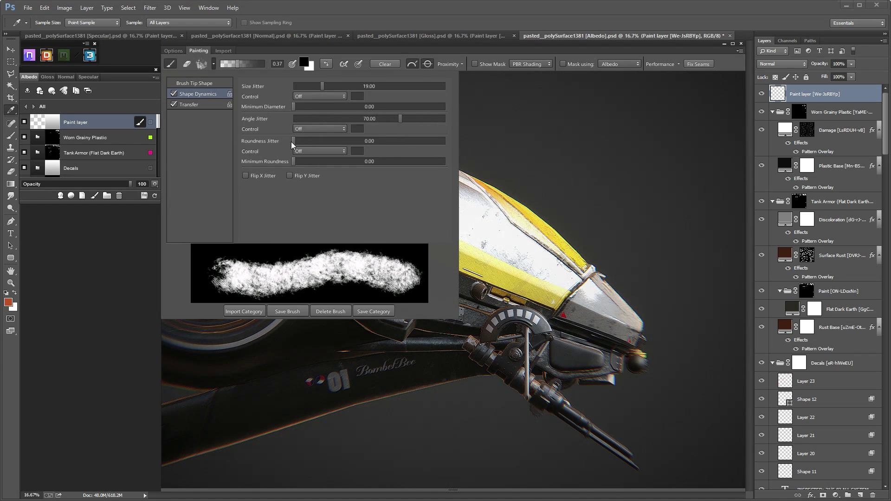
mouse_move(292, 142)
mouse_down()
mouse_move(455, 138)
mouse_move(296, 136)
mouse_move(295, 161)
mouse_move(461, 160)
mouse_move(337, 157)
mouse_up()
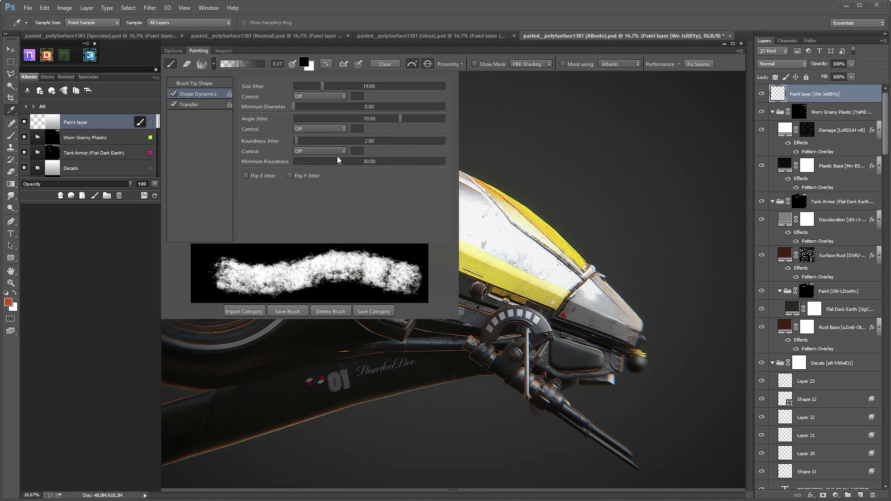
click(197, 105)
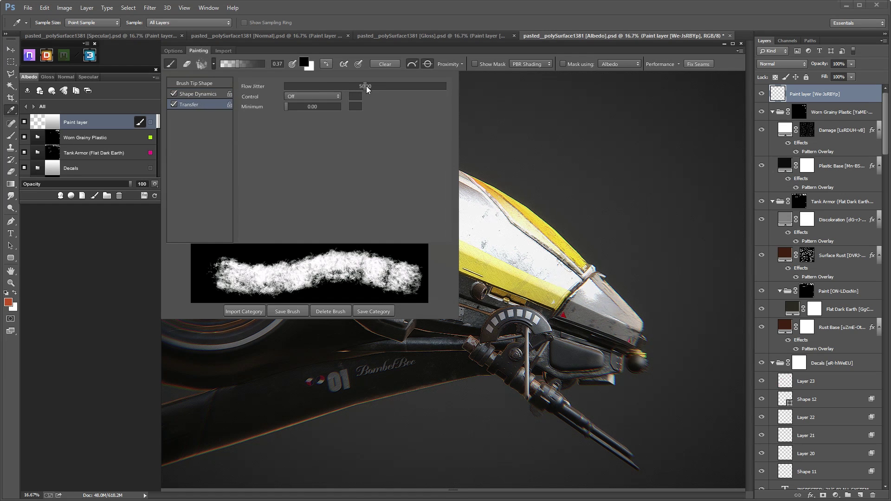
mouse_move(366, 85)
mouse_down()
mouse_move(331, 88)
mouse_move(390, 92)
mouse_move(354, 95)
mouse_up()
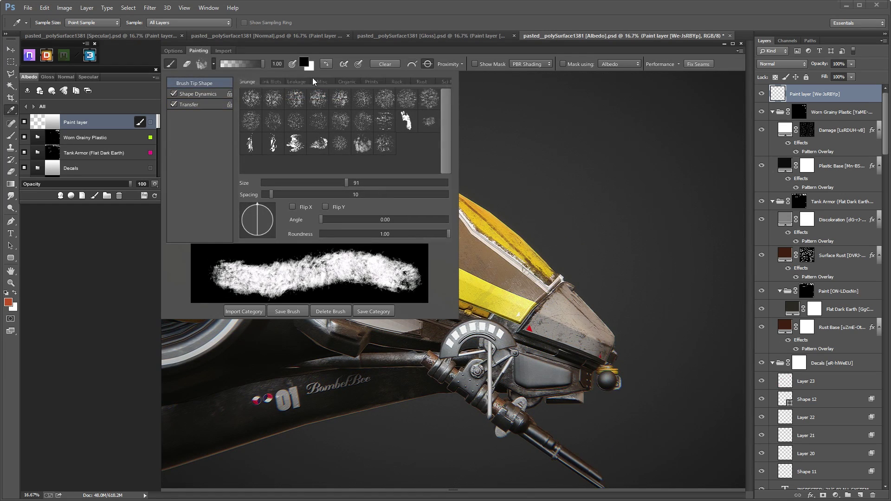
Choose the hexagon brush tip from the Shapes category
scroll(330, 77, down, 5)
click(330, 81)
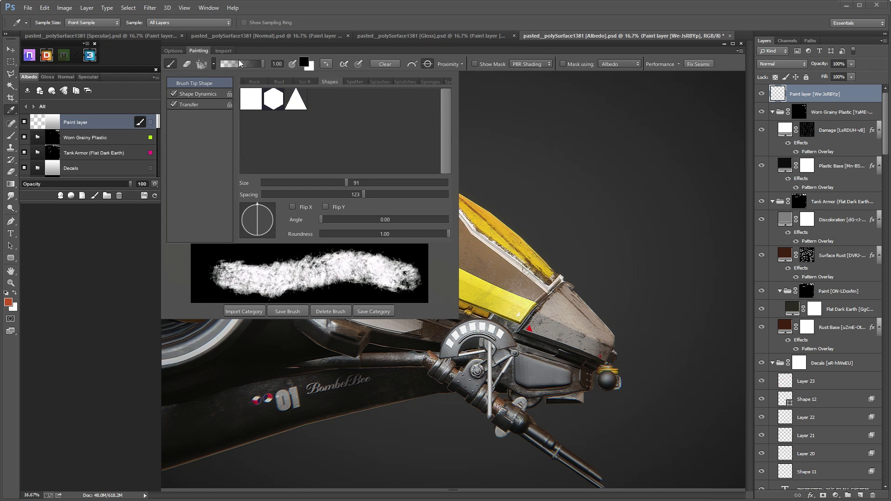
click(214, 65)
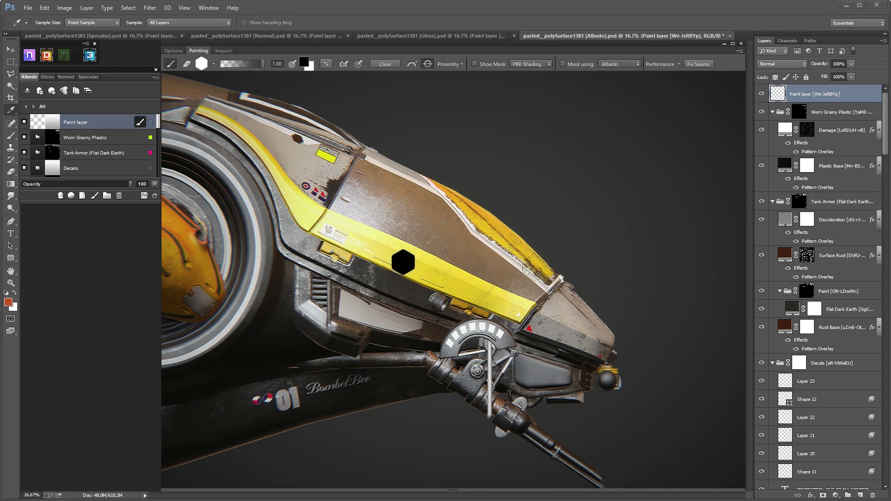
Paint a straight row of five white hexagons along the yellow stripe on the ship's nose in the albedo view
key(x)
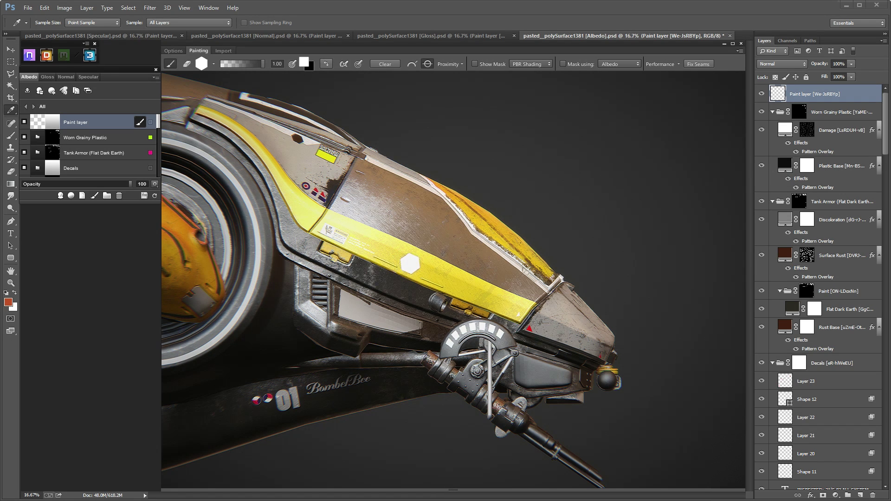
key(c)
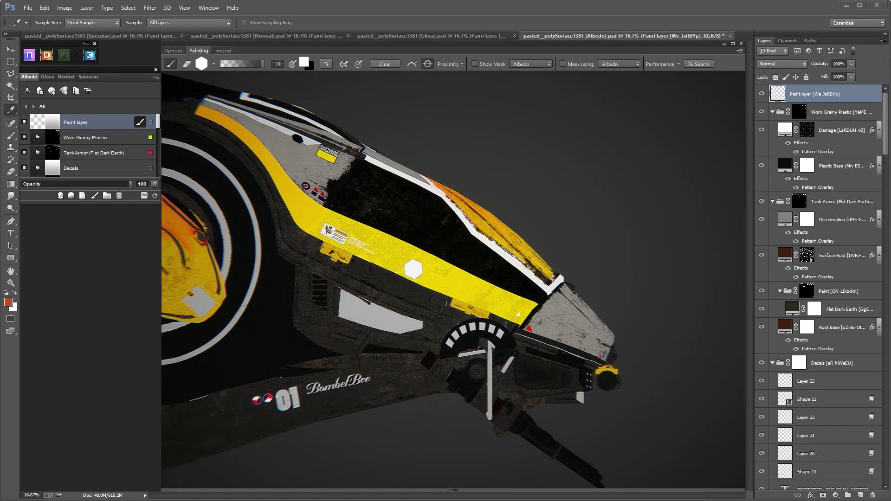
click(414, 269)
shift+click(504, 307)
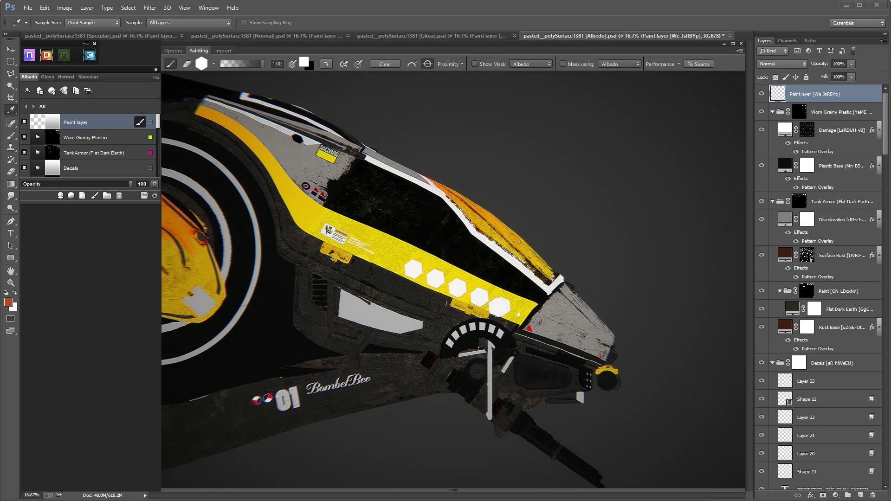
Paint smaller black hexagons inside the white ones and return to PBR shading
key(x)
key(bracketleft)
key(bracketleft)
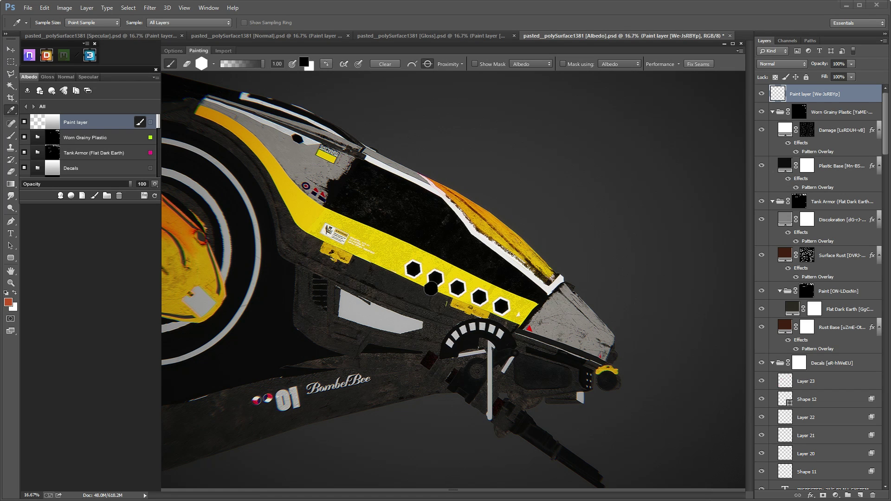
key(c)
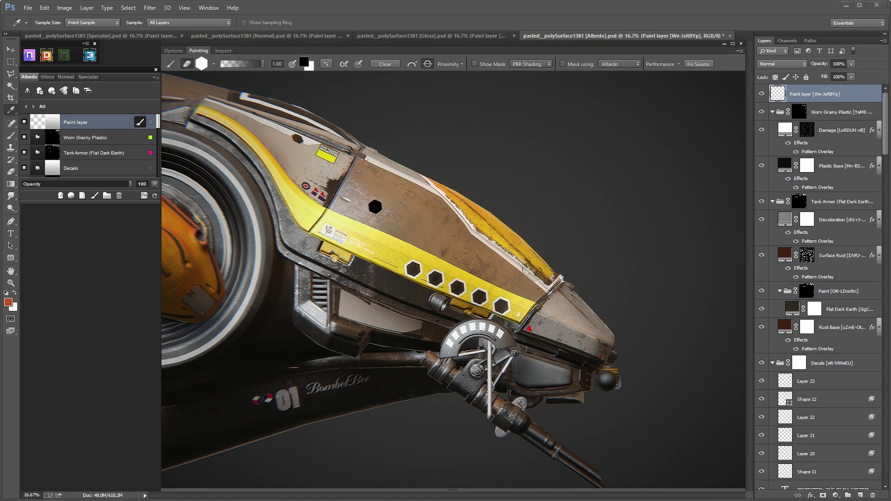
Switch the eraser's tip to the smeared blotch brush from the Grunge category
click(213, 63)
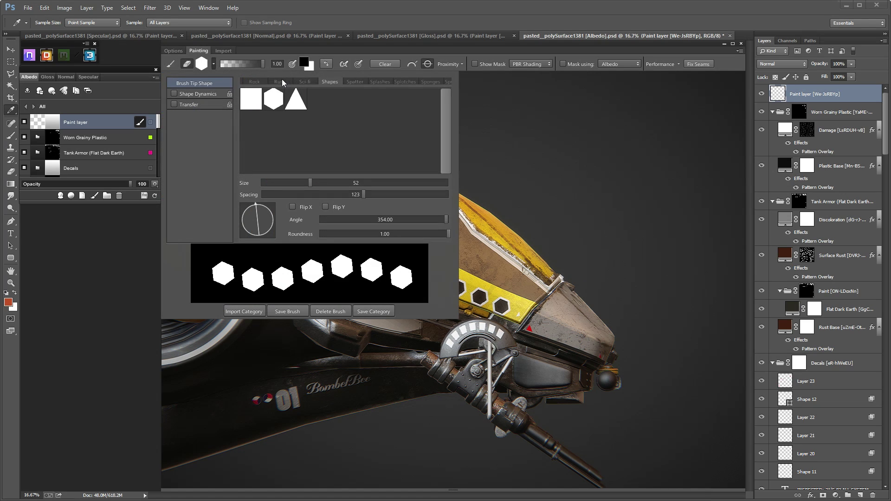
drag(283, 79, 439, 73)
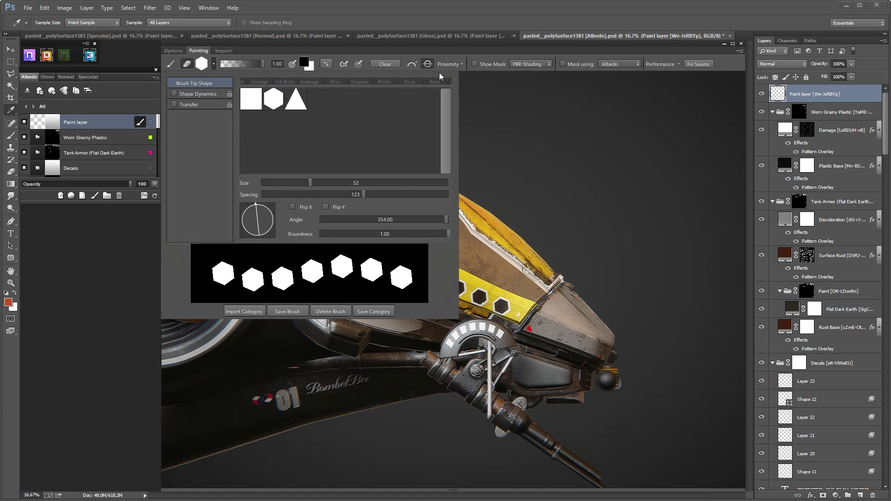
click(269, 82)
click(366, 147)
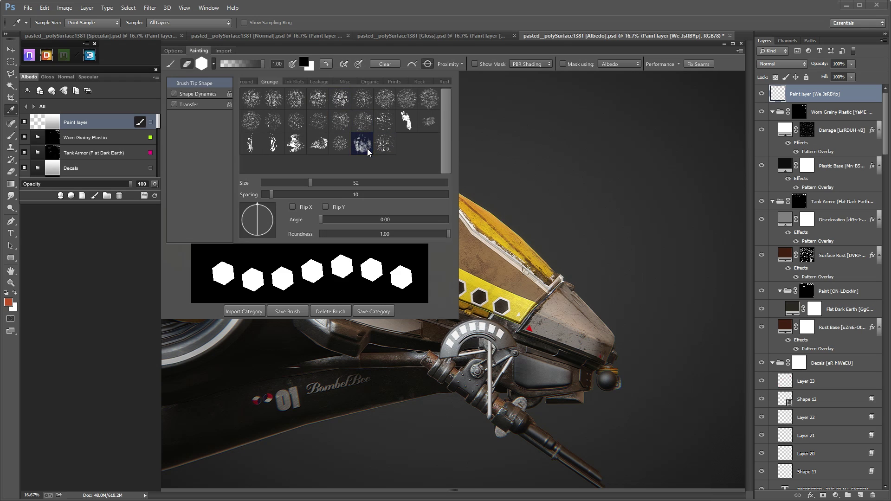
Lower the eraser's strength to 0.20 and wear away the first painted hexagons on the yellow stripe
click(263, 62)
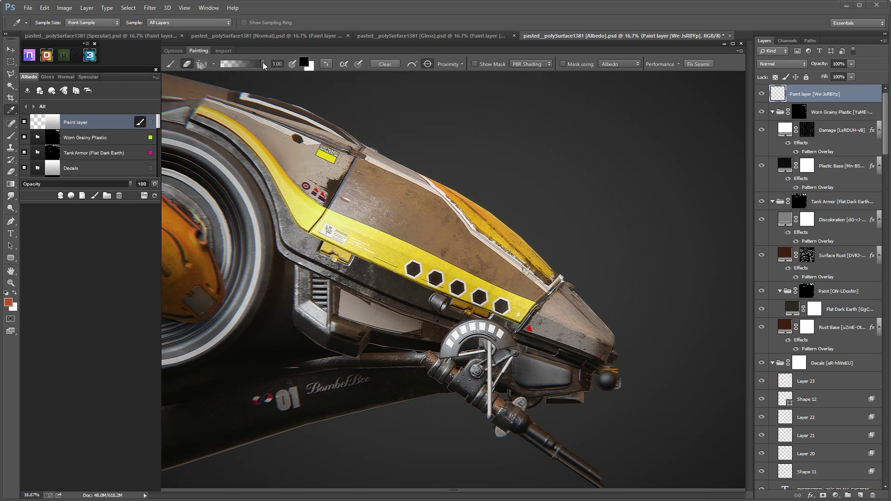
drag(247, 62, 233, 64)
key(b)
key(e)
drag(417, 282, 432, 283)
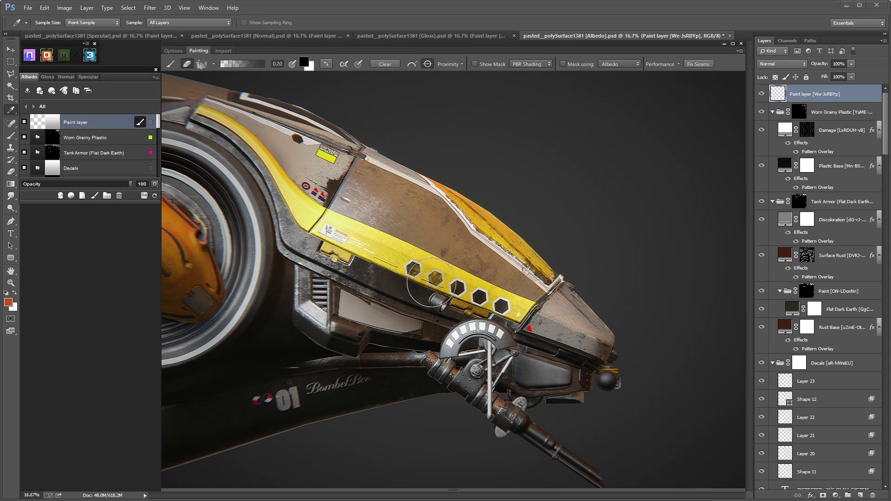
Change the eraser's tip to the round speckled Grunge brush beside the smeared blotch one
click(214, 64)
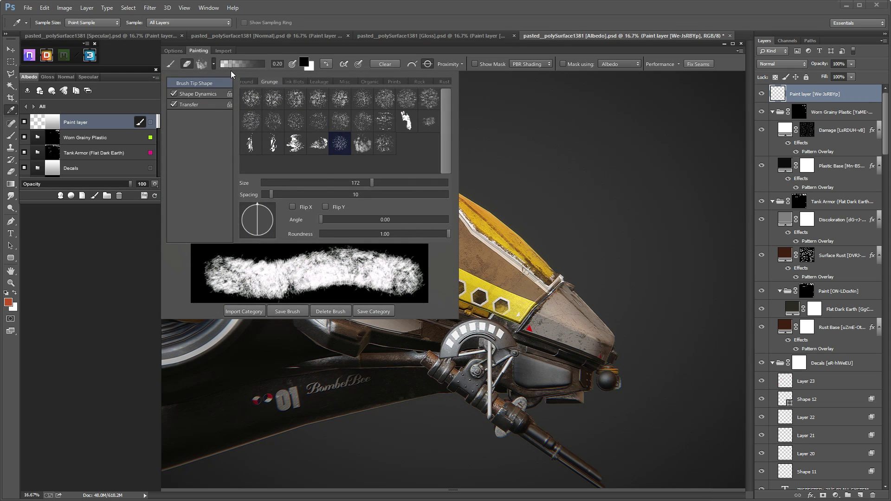
click(340, 143)
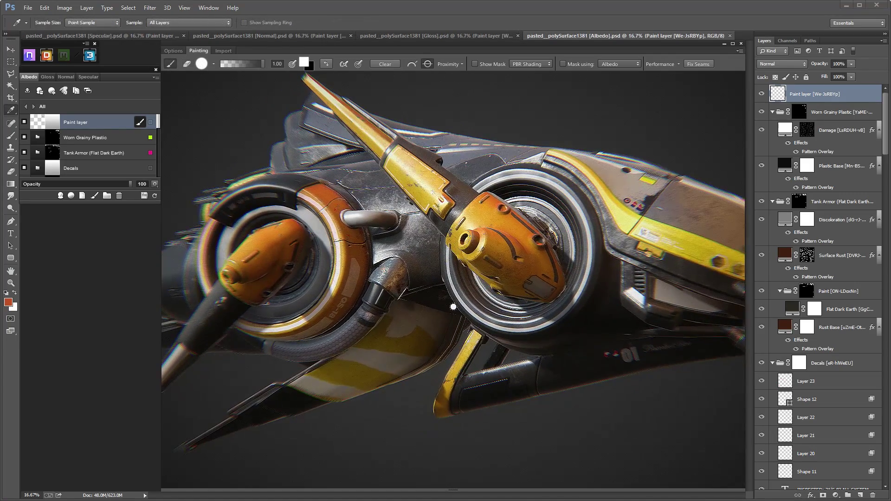
Adjust the brush's proximity and check the tip's coverage around the yellow-orange propeller hub's nozzle from slightly different angles
scroll(481, 260, up, 5)
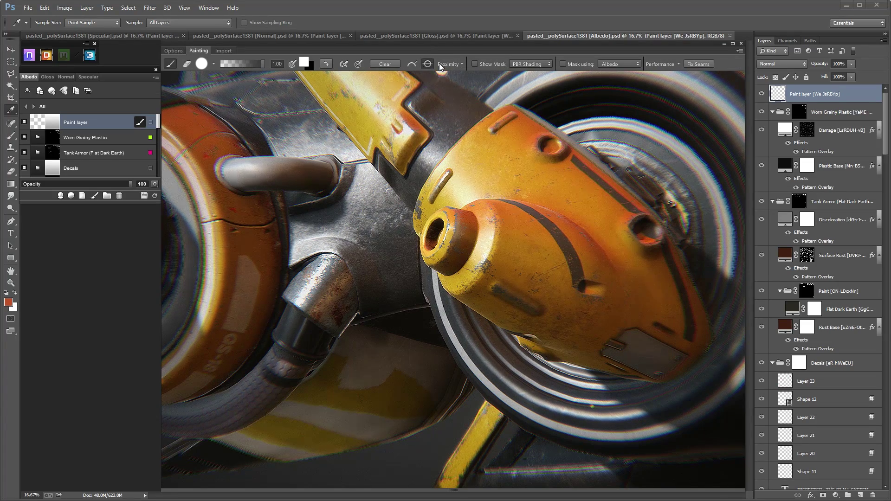
click(463, 65)
alt+drag(479, 223, 470, 230)
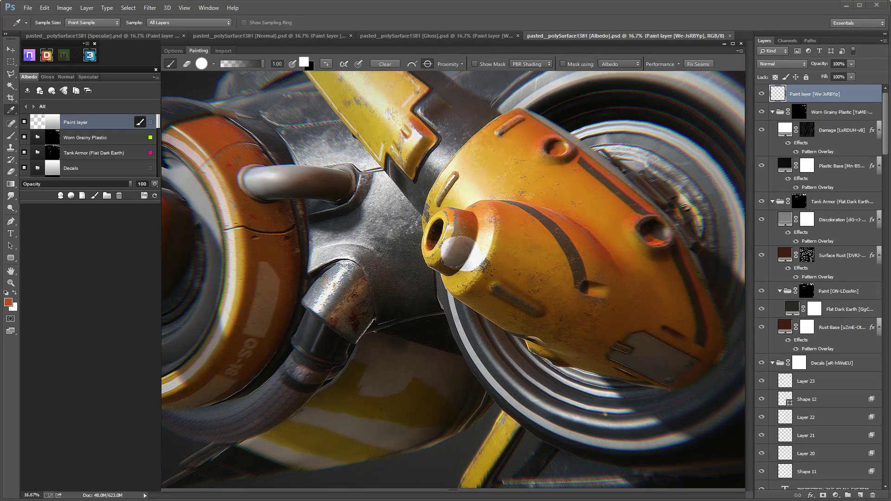
mouse_move(457, 258)
alt+mouse_down()
mouse_move(620, 276)
mouse_move(462, 258)
alt+mouse_up()
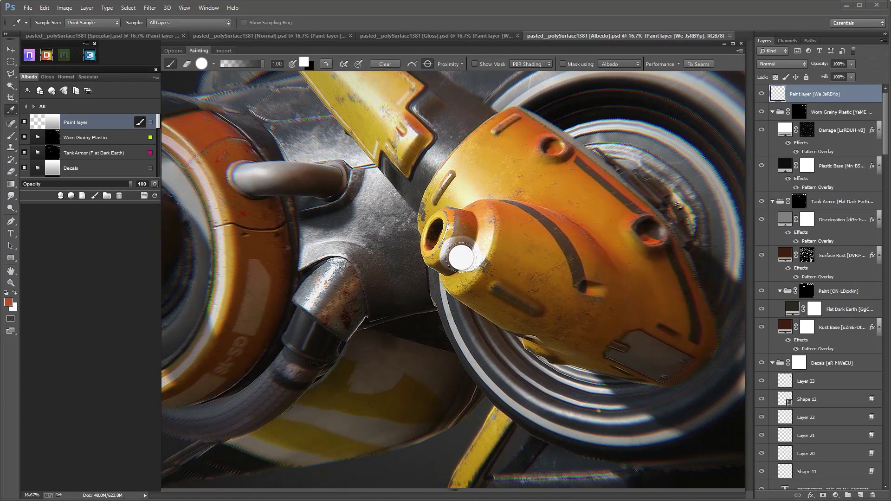
click(463, 64)
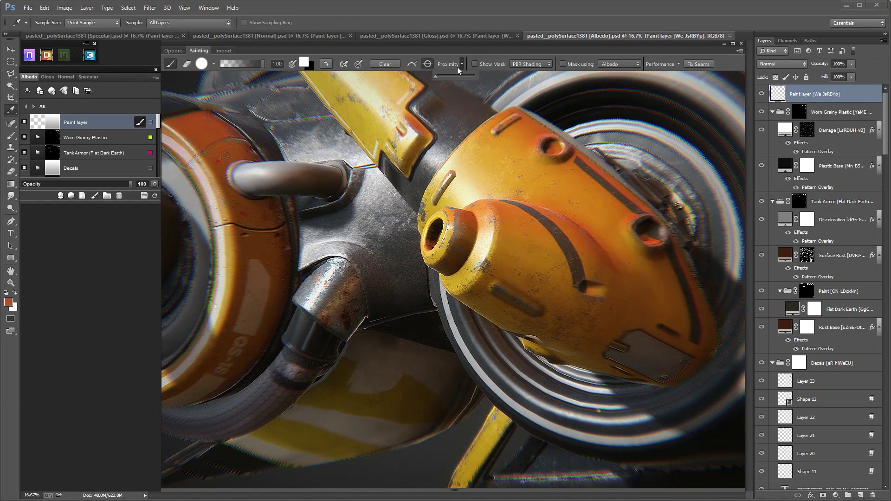
alt+drag(460, 201, 456, 203)
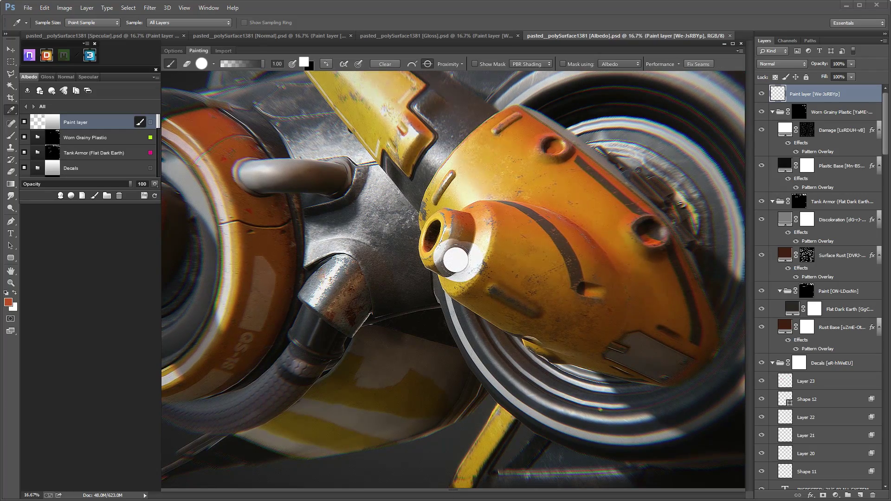
mouse_move(456, 260)
alt+mouse_down()
mouse_move(569, 258)
mouse_move(466, 253)
mouse_move(464, 260)
alt+mouse_up()
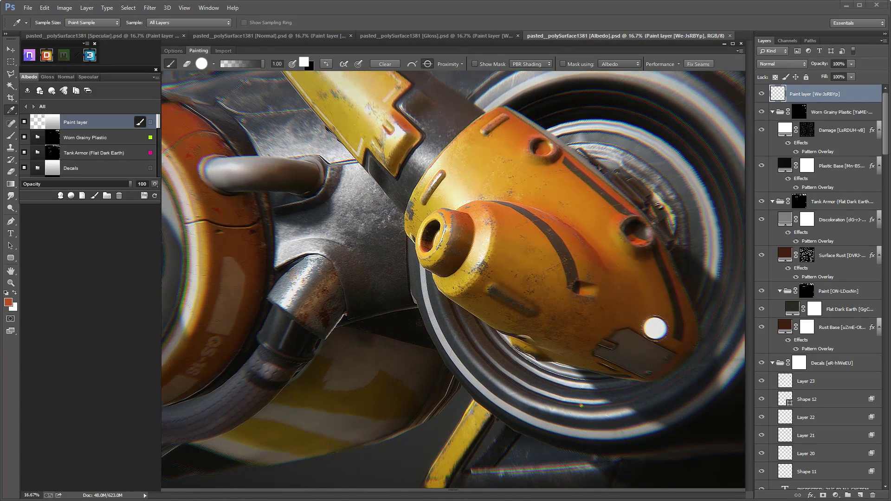
mouse_move(653, 327)
alt+right_down()
mouse_move(540, 266)
mouse_move(437, 253)
alt+right_up()
alt+middle_drag(652, 289, 584, 276)
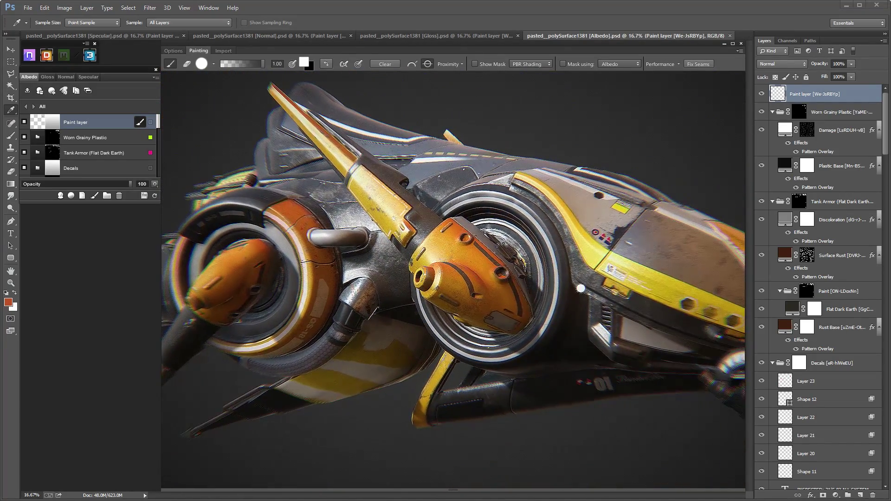
alt+right_drag(580, 288, 534, 259)
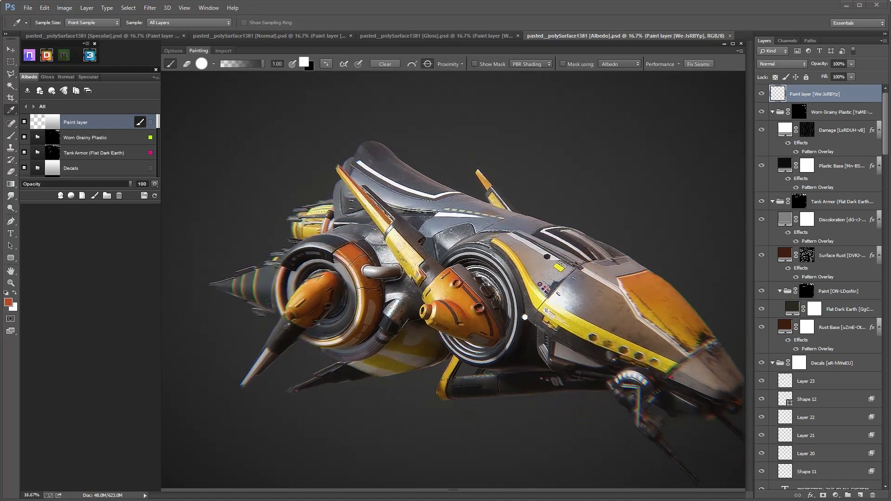